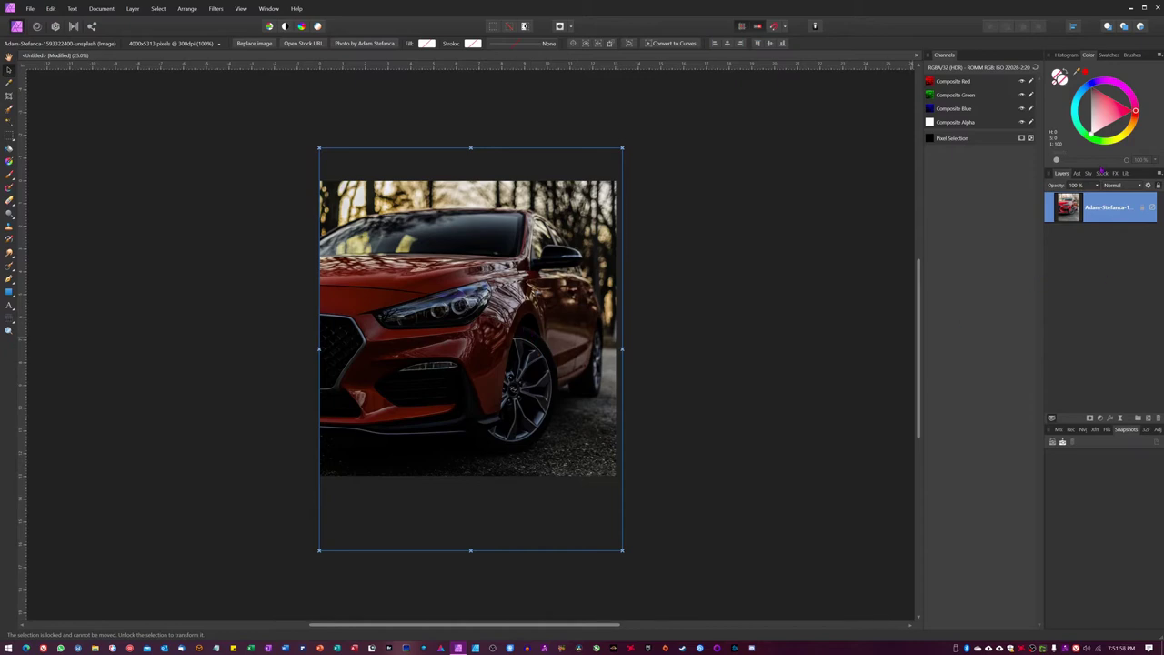
- On a new pixel layer, paint a white brush dab on the headlight's projector lens
click(1148, 418)
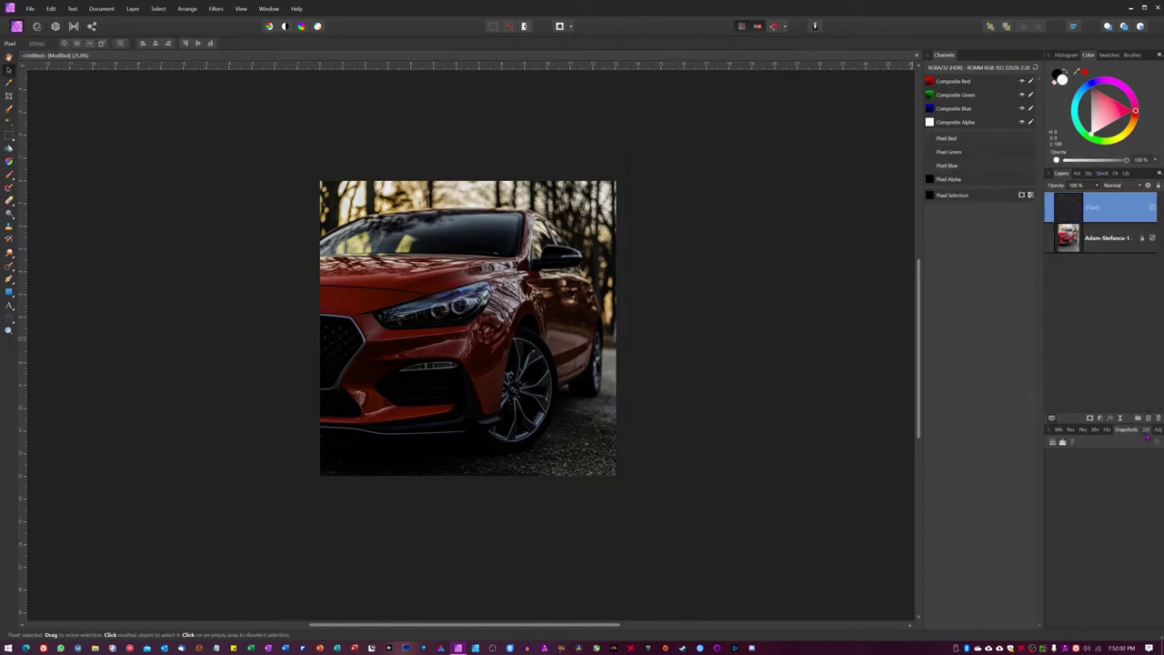
key(b)
key(bracketleft)
key(bracketleft)
key(bracketleft)
key(bracketleft)
key(bracketleft)
key(bracketleft)
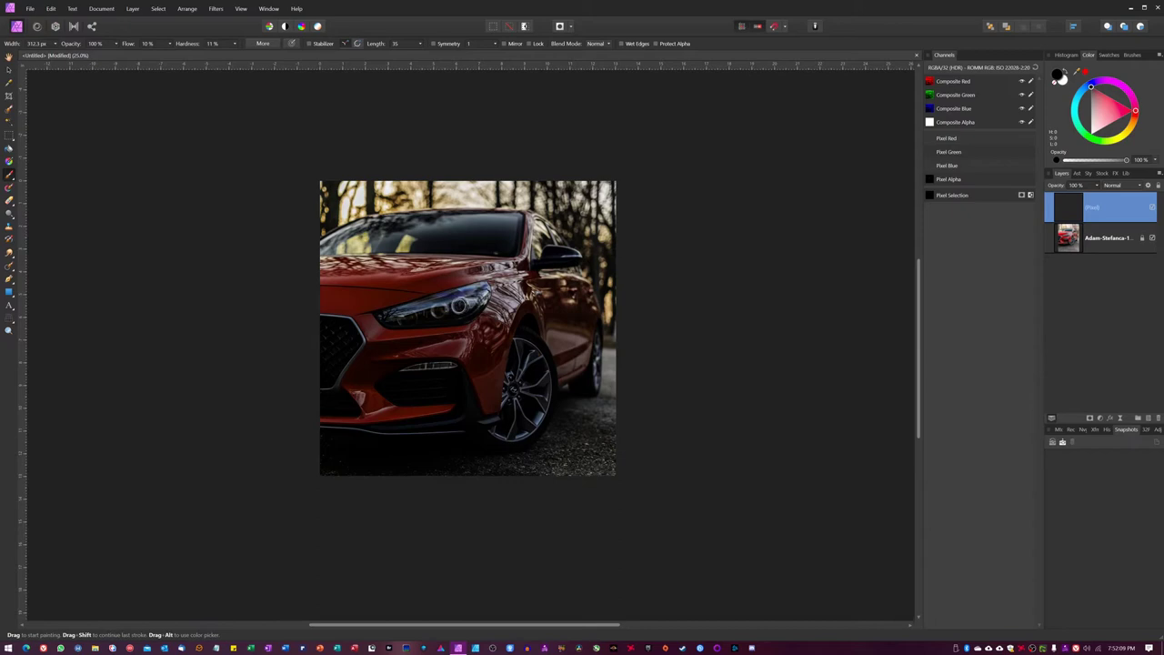
key(ctrl+1)
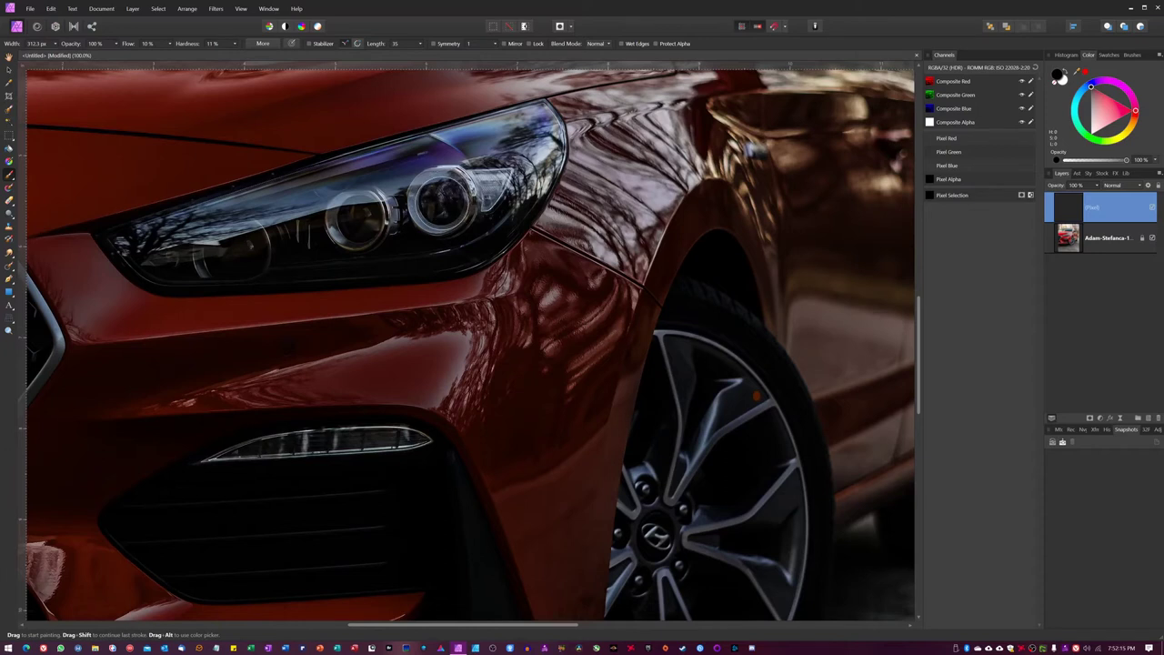
key(bracketright)
key(bracketright)
key(bracketright)
key(bracketright)
key(x)
click(442, 202)
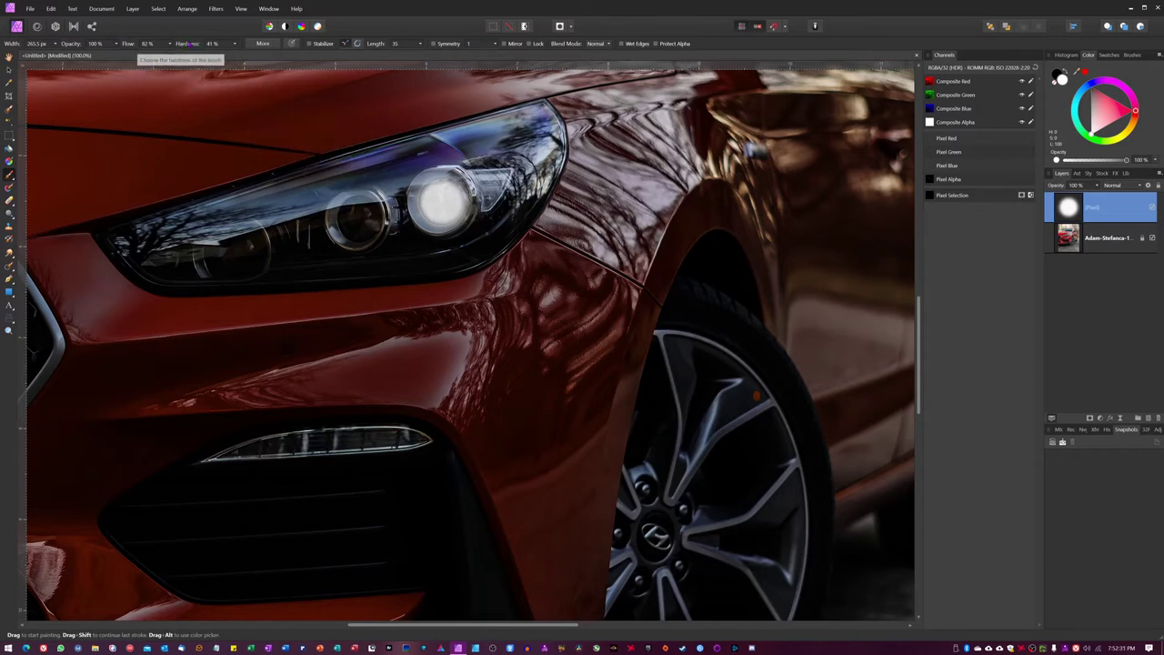
- Drop brush hardness to 19% and tune flow, undoing a stray dab above the headlight
mouse_move(194, 45)
mouse_down()
mouse_move(184, 49)
mouse_move(209, 63)
mouse_up()
drag(117, 44, 121, 43)
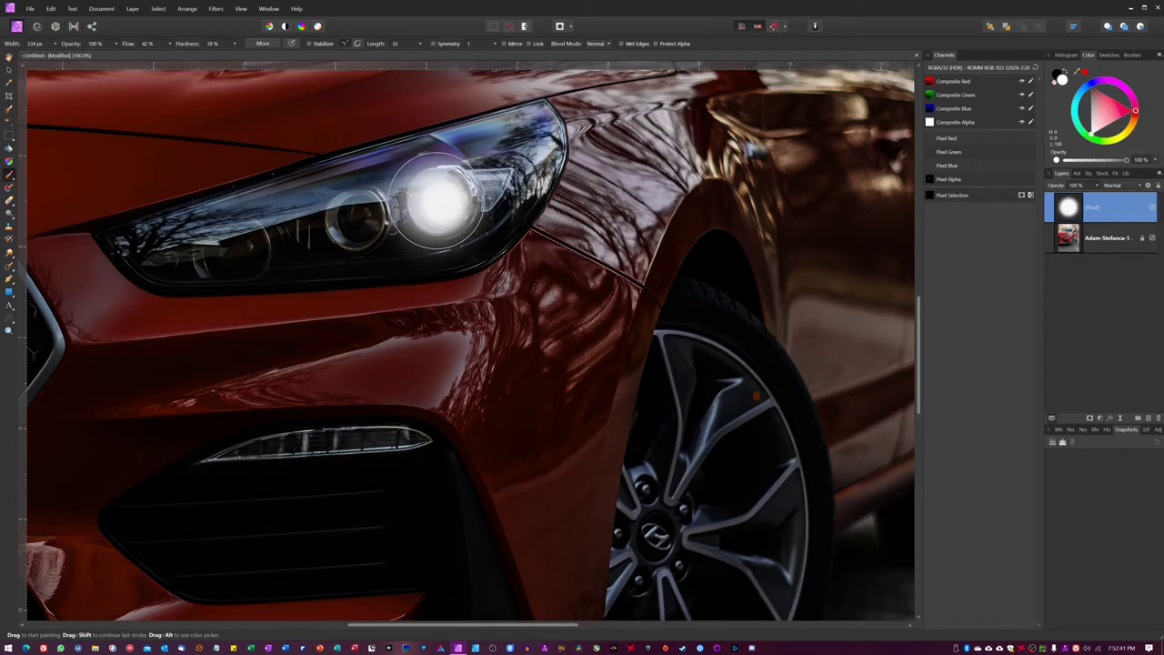
drag(300, 157, 398, 236)
key(ctrl+z)
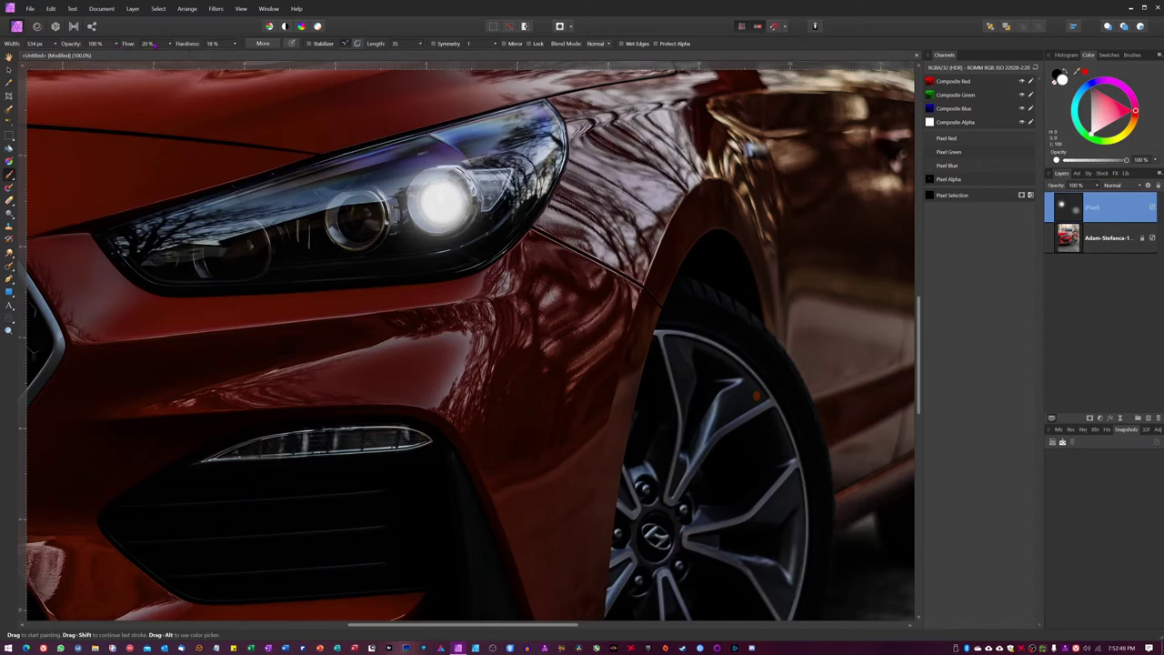
drag(169, 44, 132, 46)
key(bracketright)
key(bracketright)
key(bracketright)
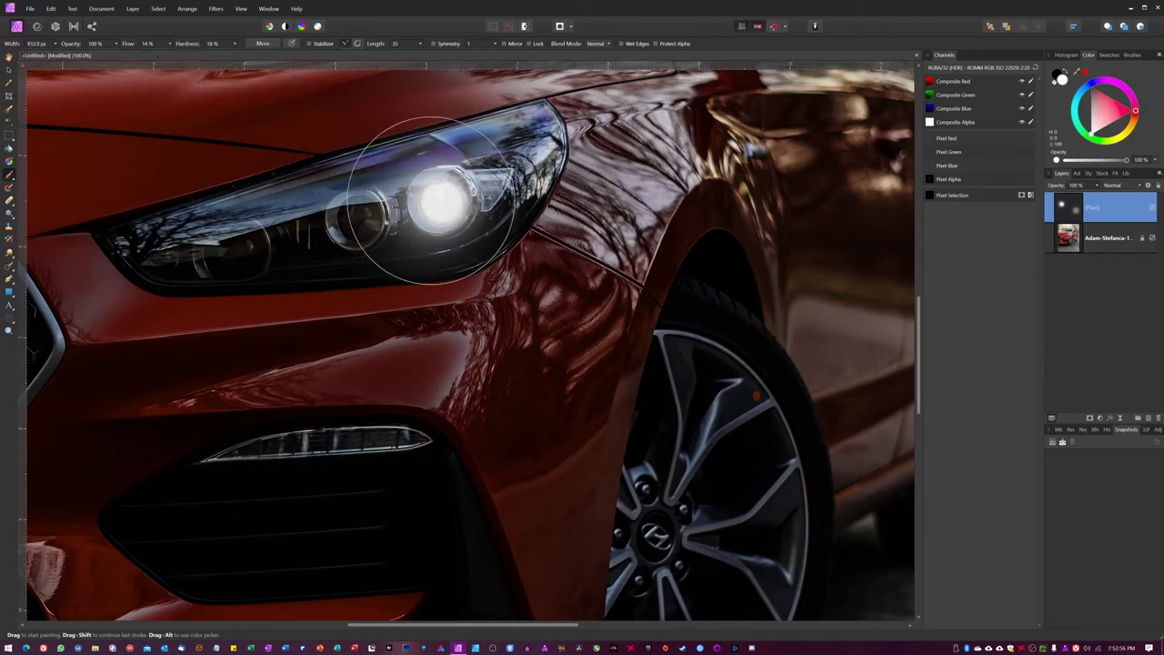
key(bracketleft)
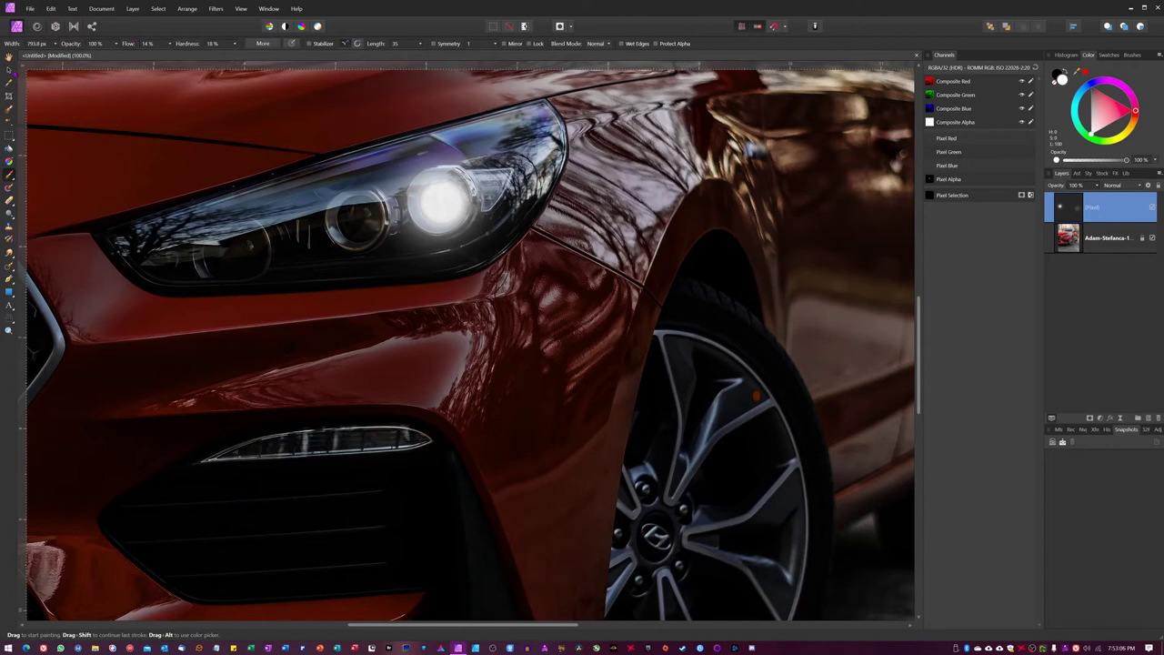
- Toggle the glow layer's visibility to compare, then bring up the Live Filters list
click(9, 69)
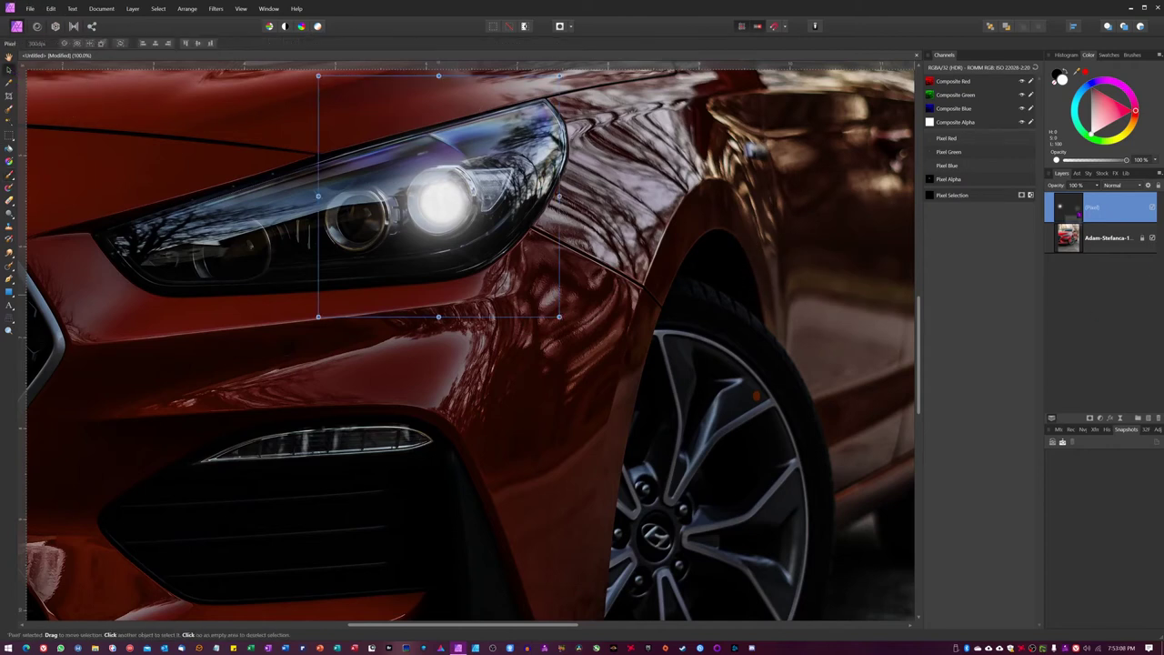
click(1153, 207)
click(1152, 208)
click(1153, 207)
click(1153, 207)
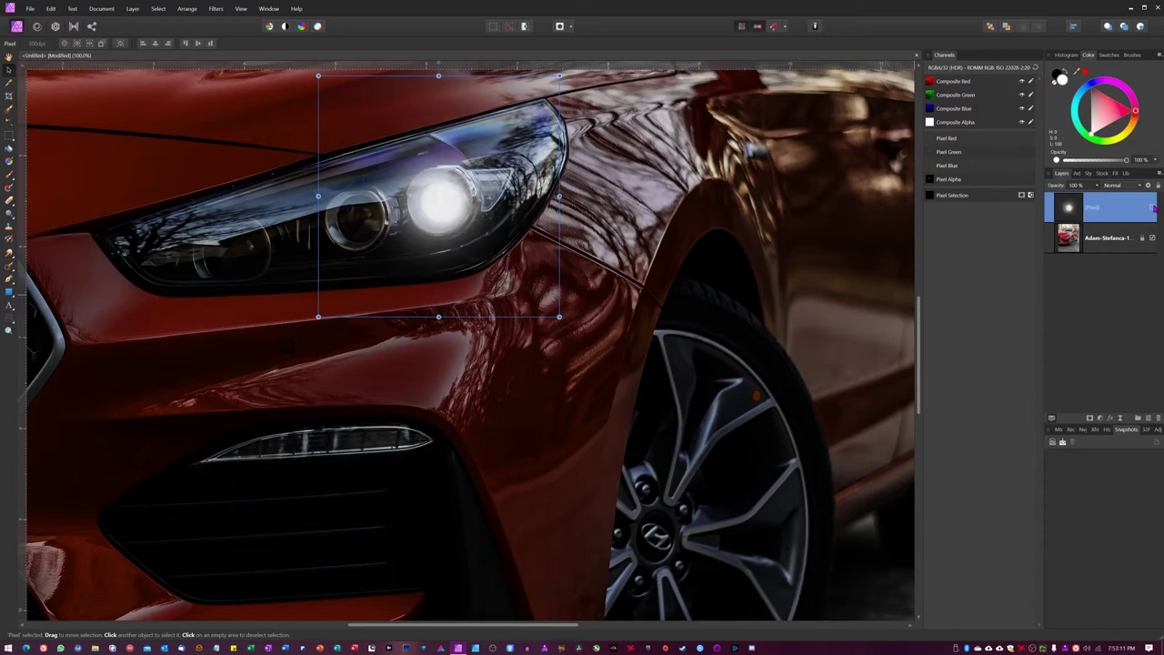
click(1111, 418)
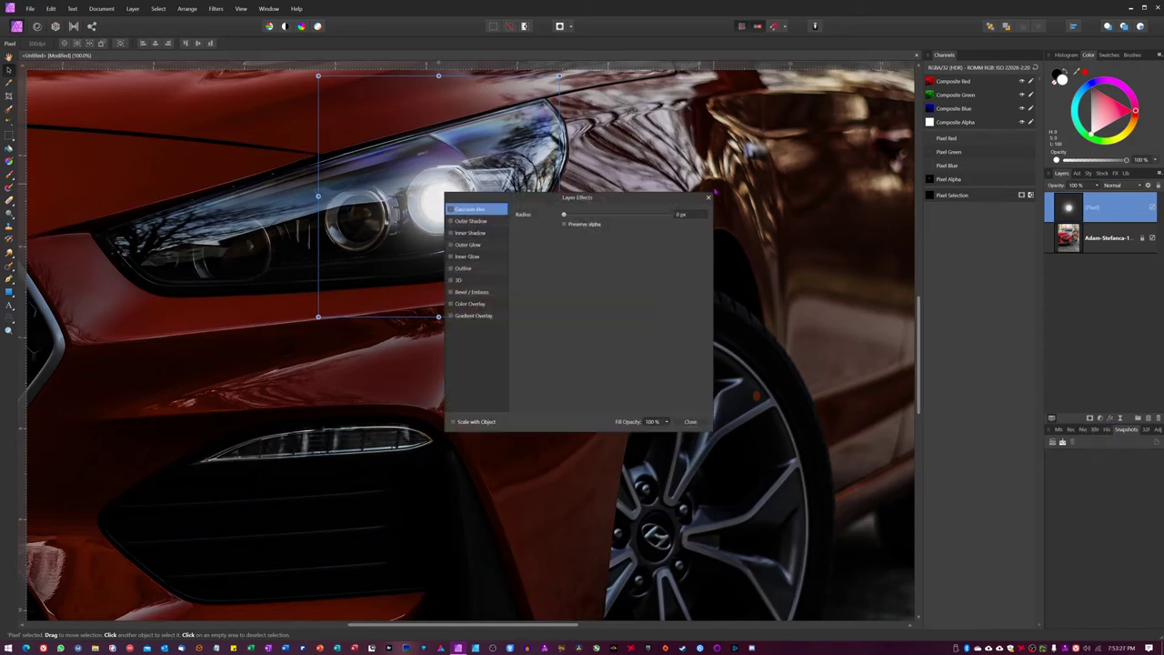
click(710, 196)
click(1120, 417)
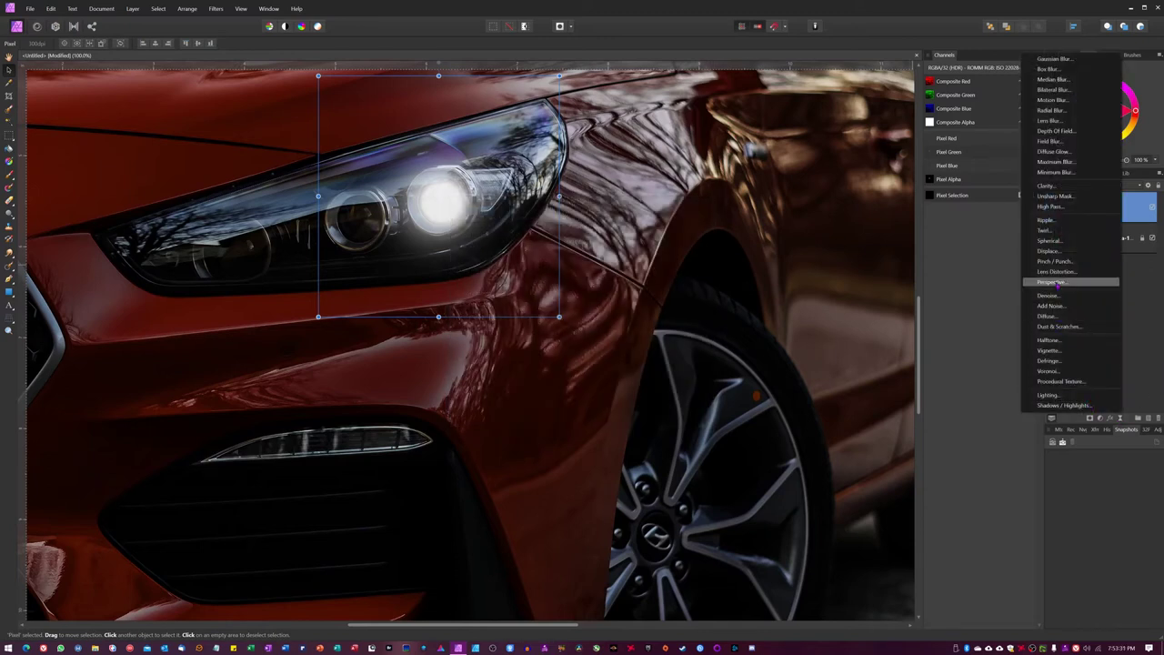
- Add a Perspective live filter with grid shown and fit its corners to the headlight
click(1053, 282)
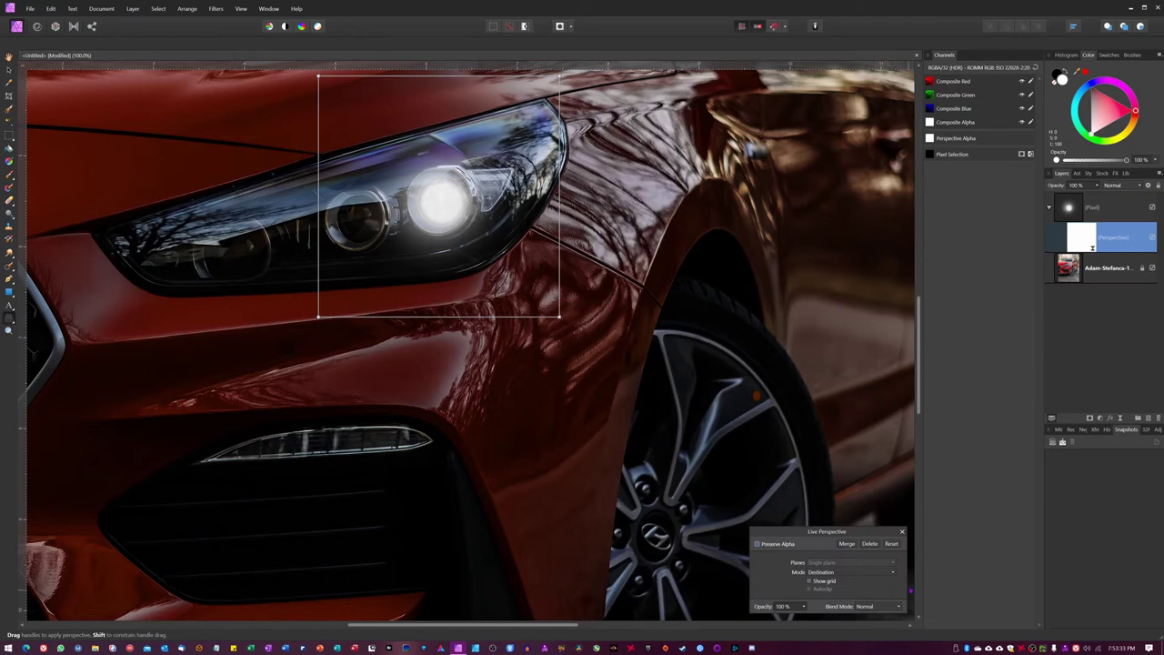
click(809, 580)
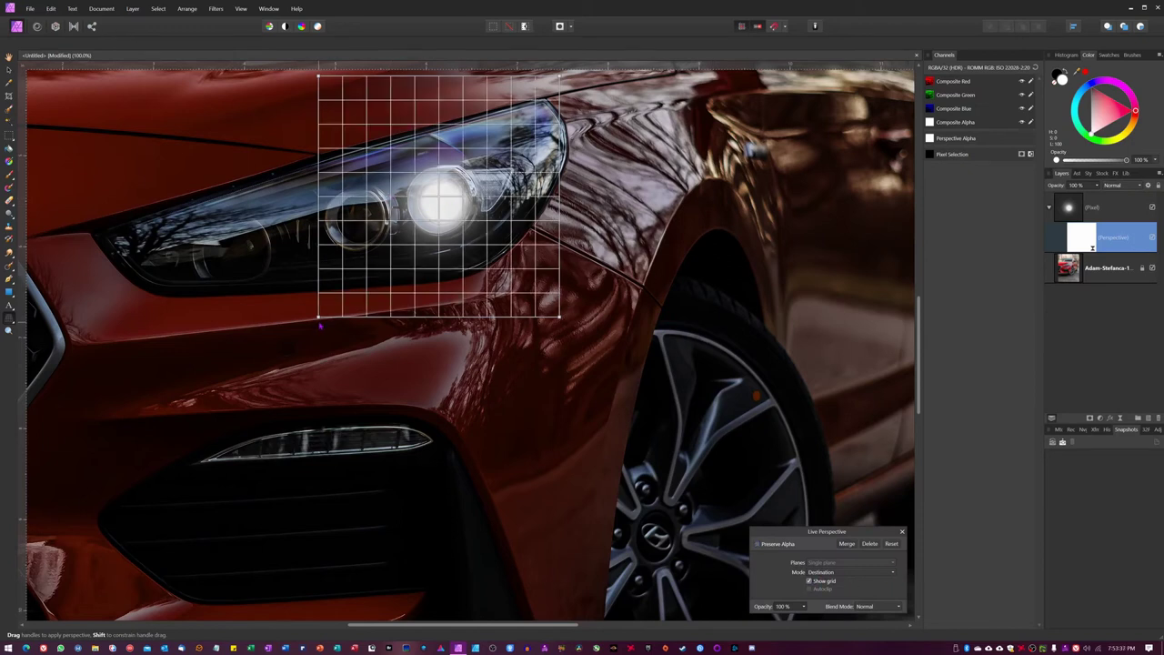
drag(318, 321, 336, 307)
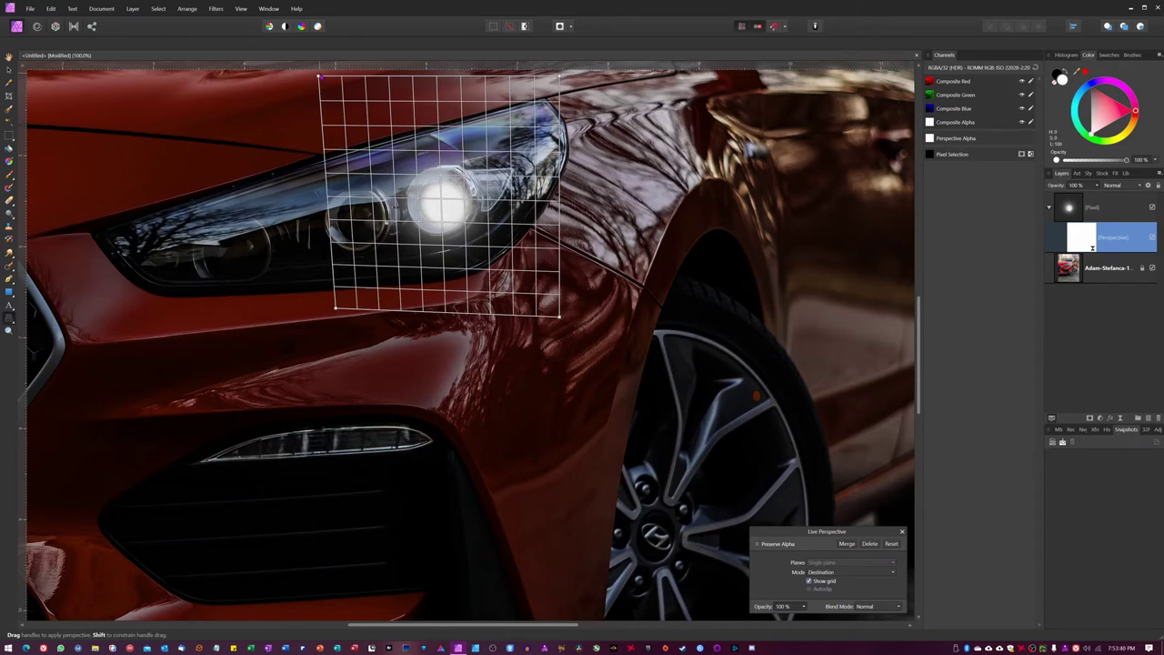
drag(319, 76, 340, 92)
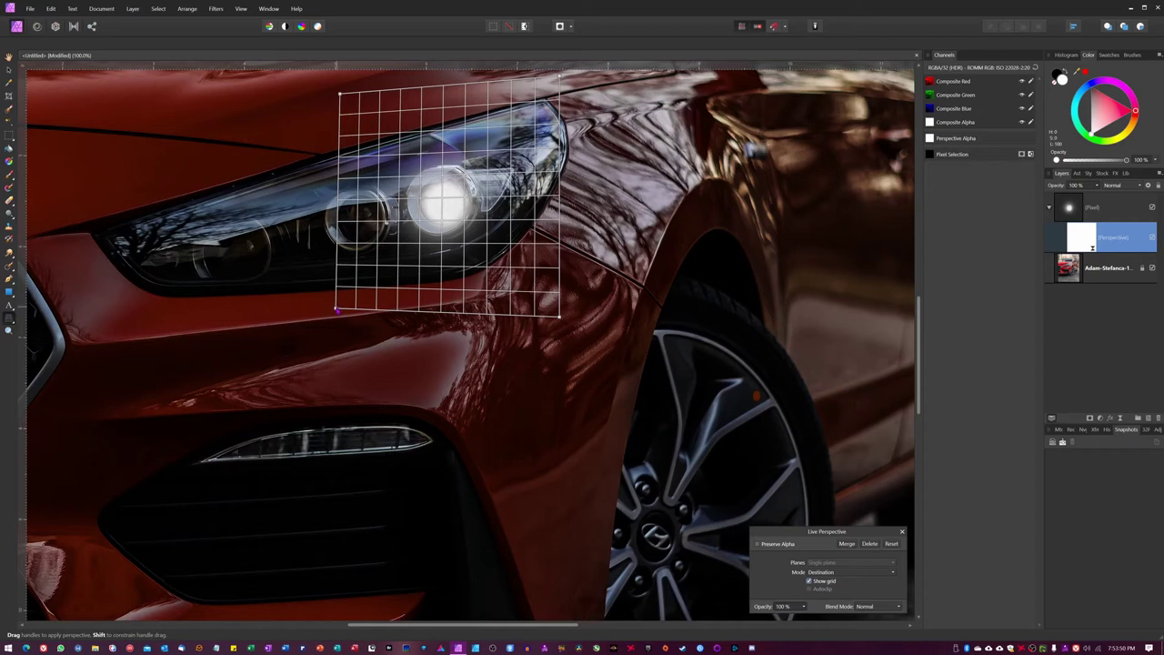
drag(336, 311, 341, 309)
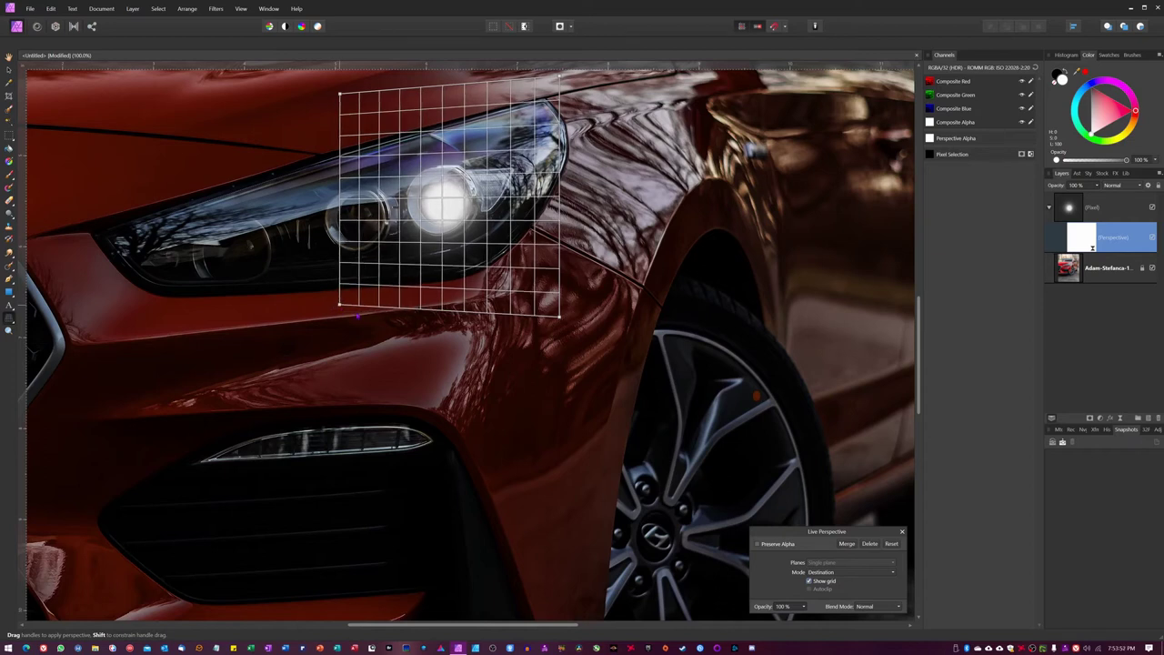
drag(560, 319, 549, 315)
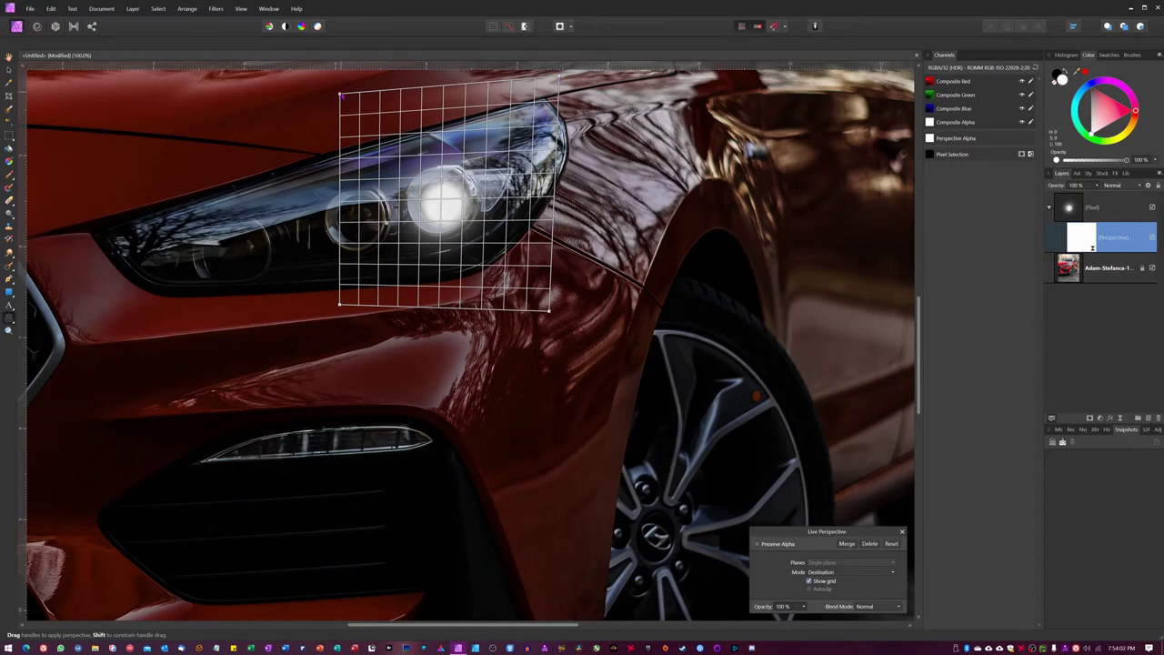
drag(341, 94, 338, 92)
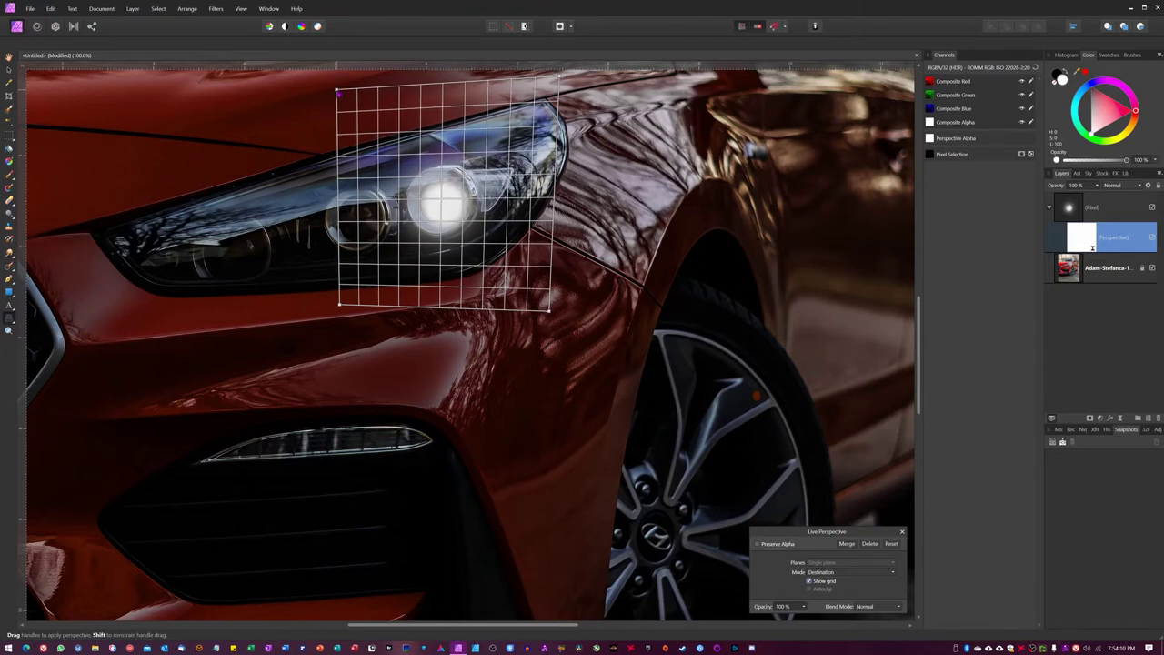
drag(338, 92, 343, 96)
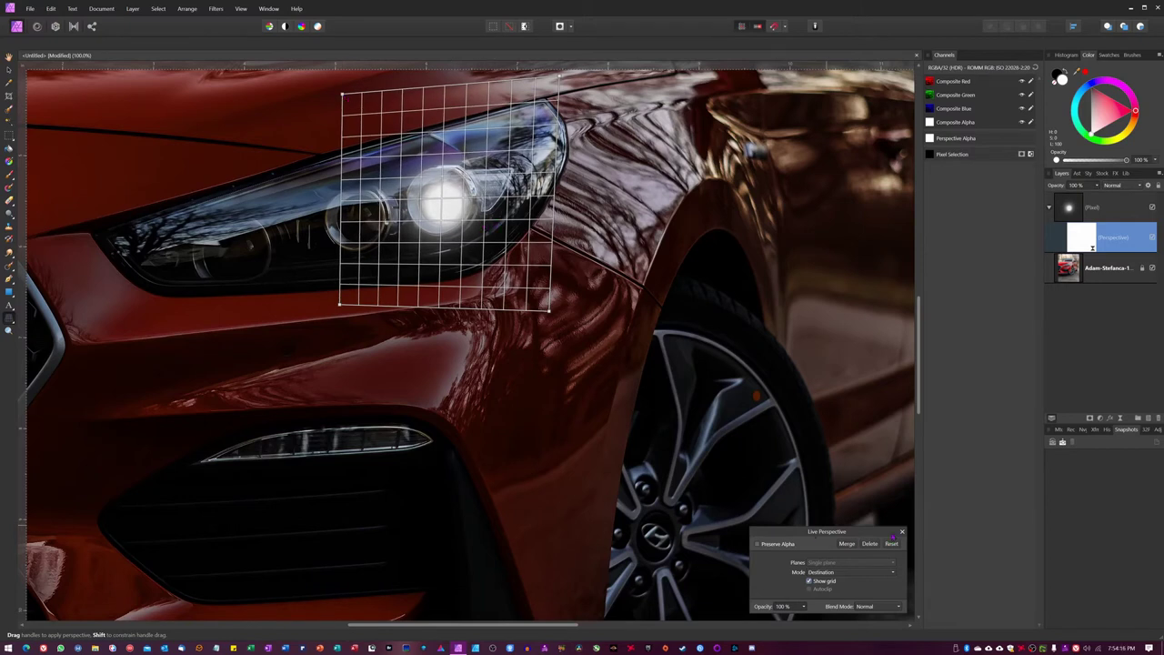
click(902, 533)
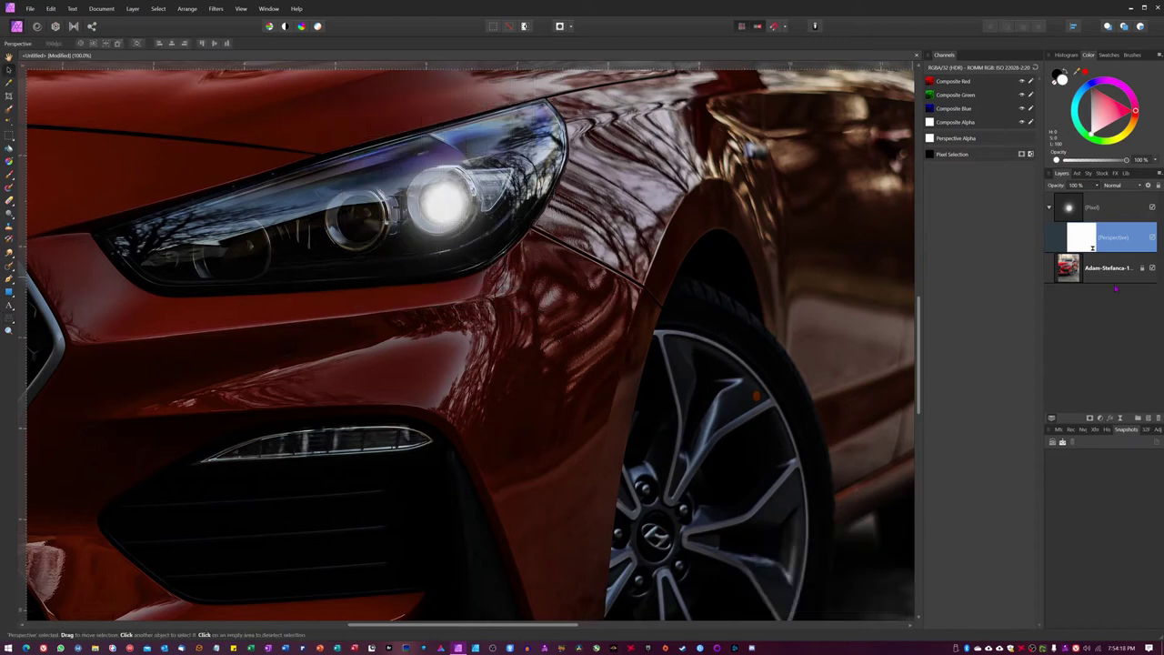
- Nest the Perspective filter inside the glow layer and zoom out to the whole car
drag(1096, 269, 1056, 211)
click(1069, 208)
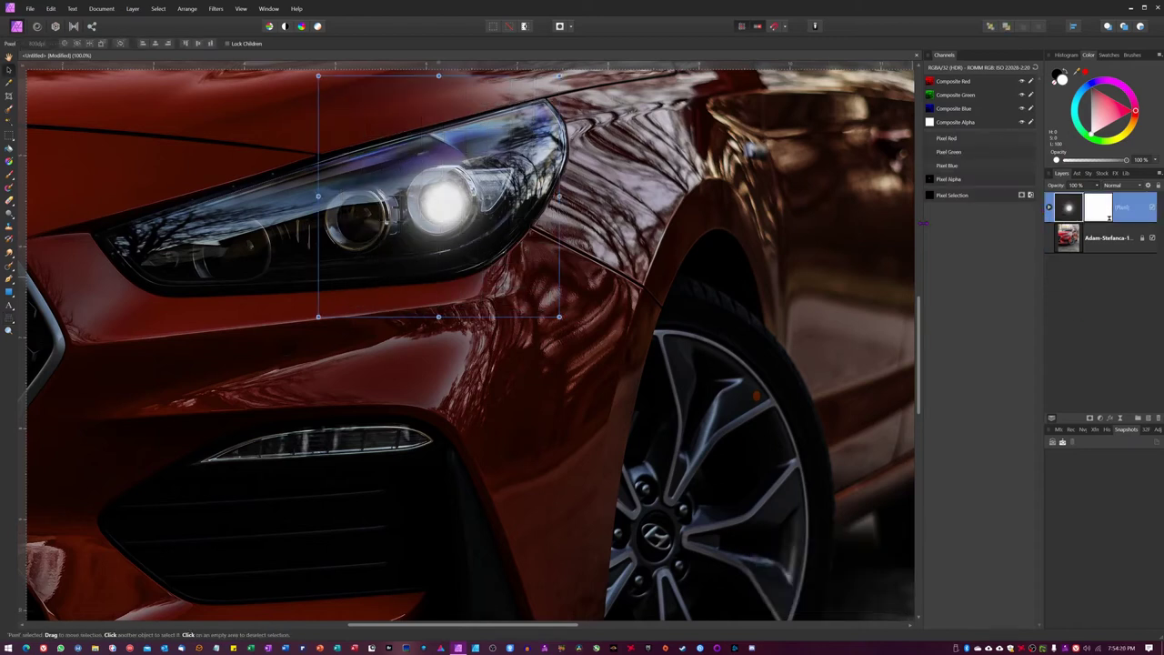
drag(446, 223, 444, 223)
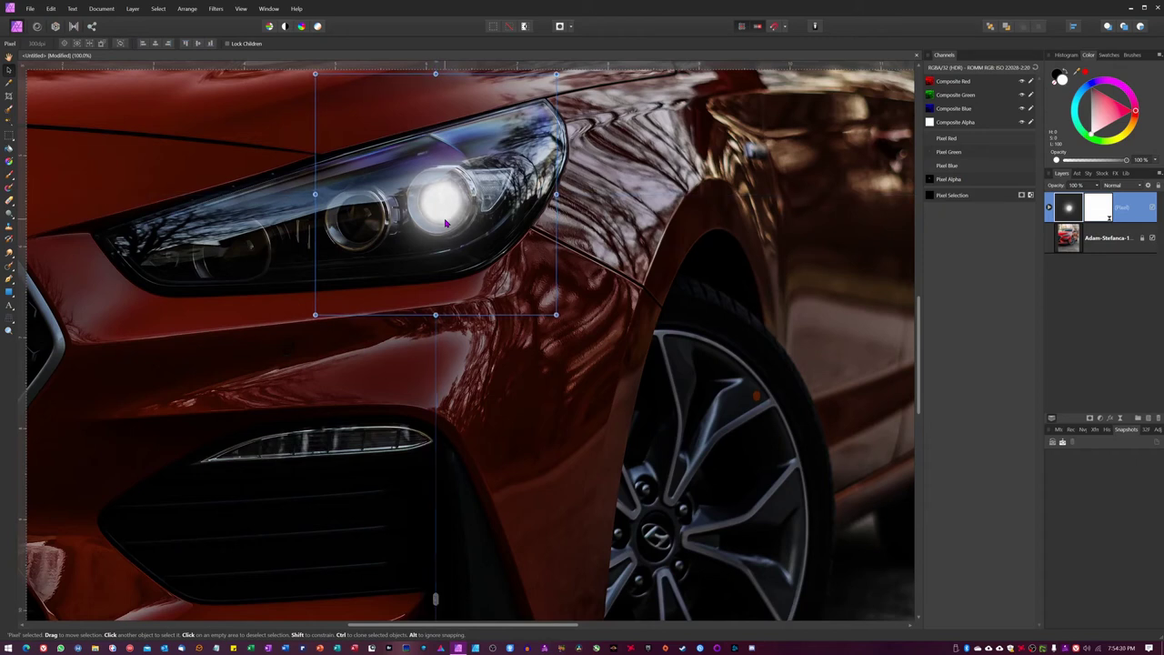
key(ctrl+d)
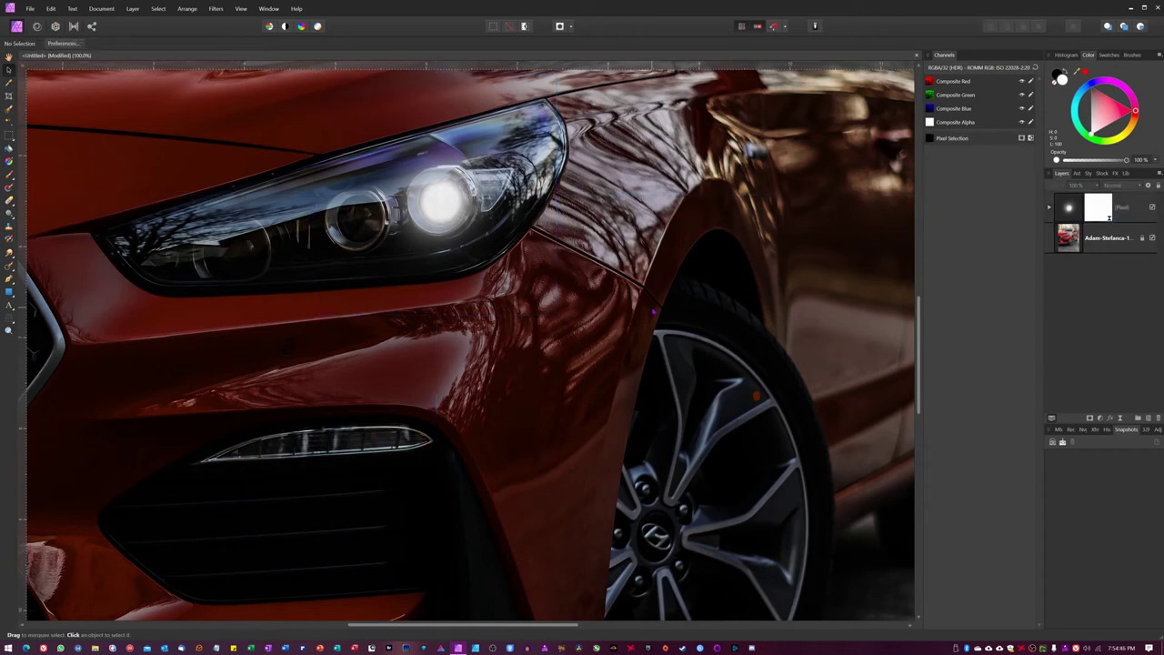
key(ctrl+0)
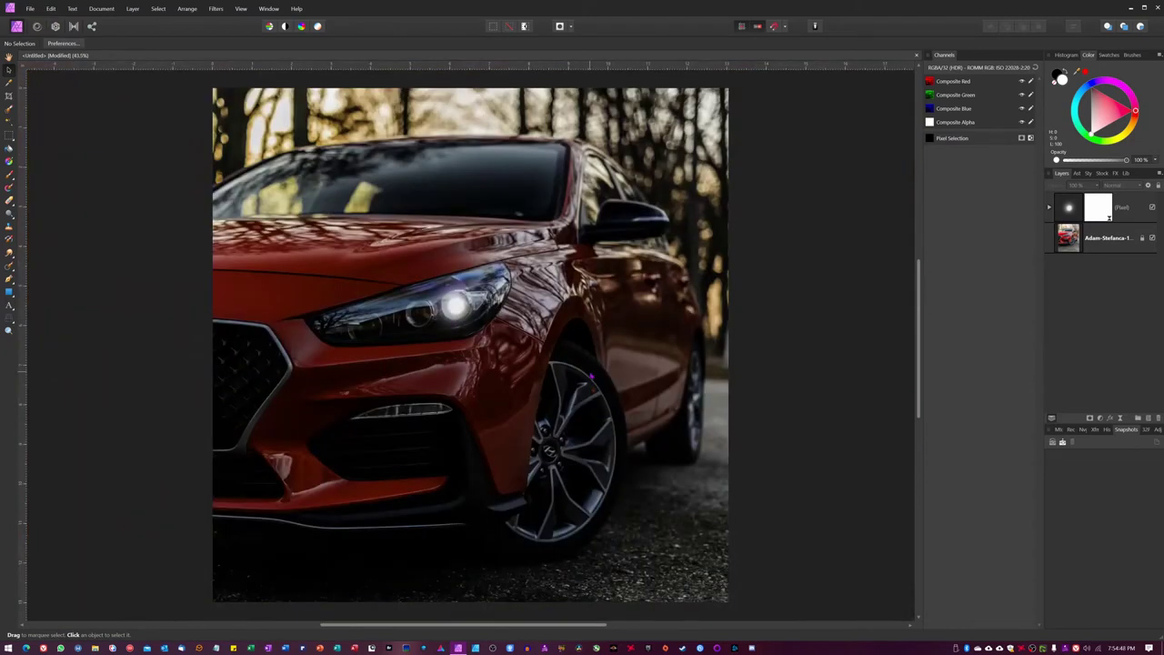
scroll(590, 375, up, 5)
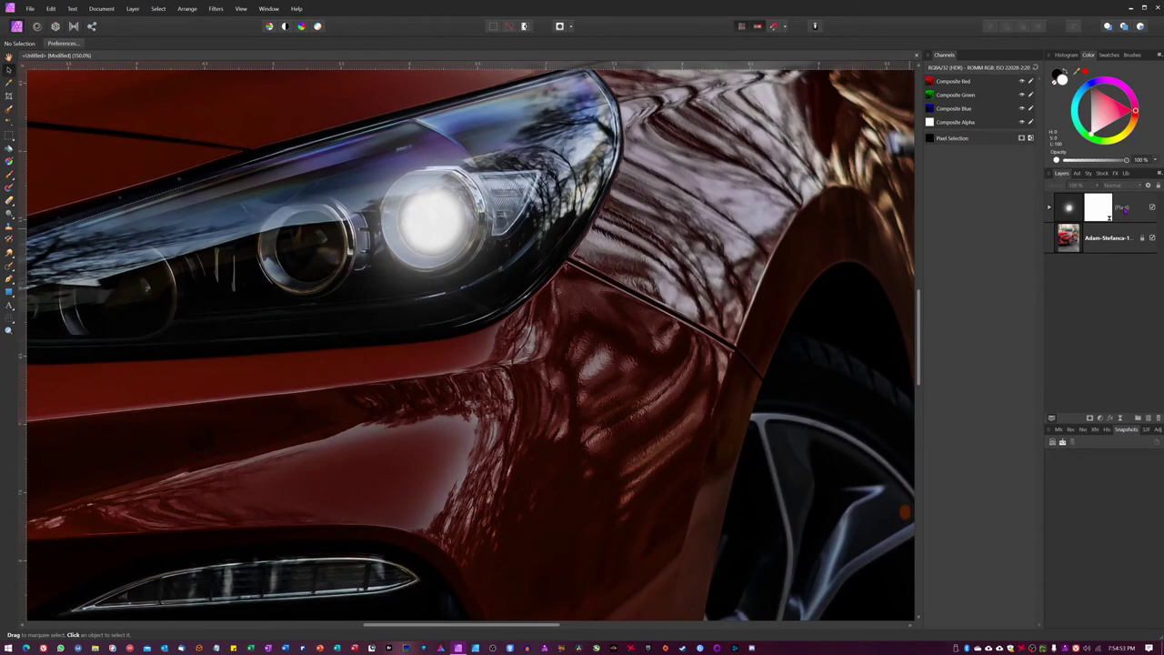
- Rename the glow layer to 'lightbulb' and deselect it with the full photo in view
double_click(1125, 209)
key(BackSpace)
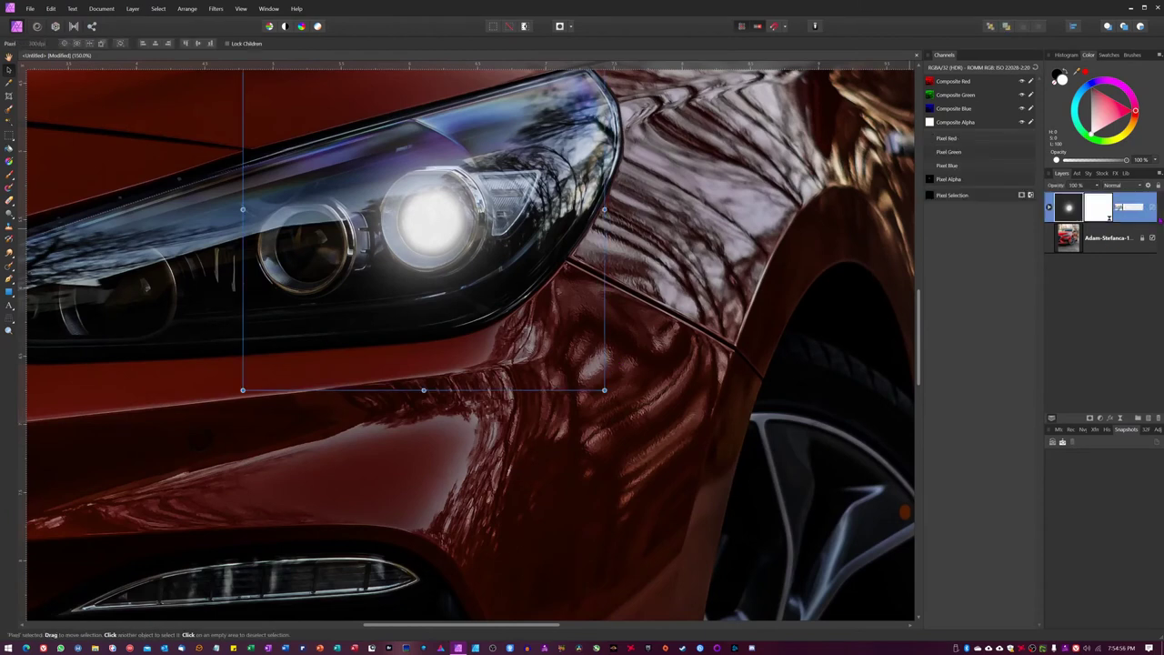
key(Return)
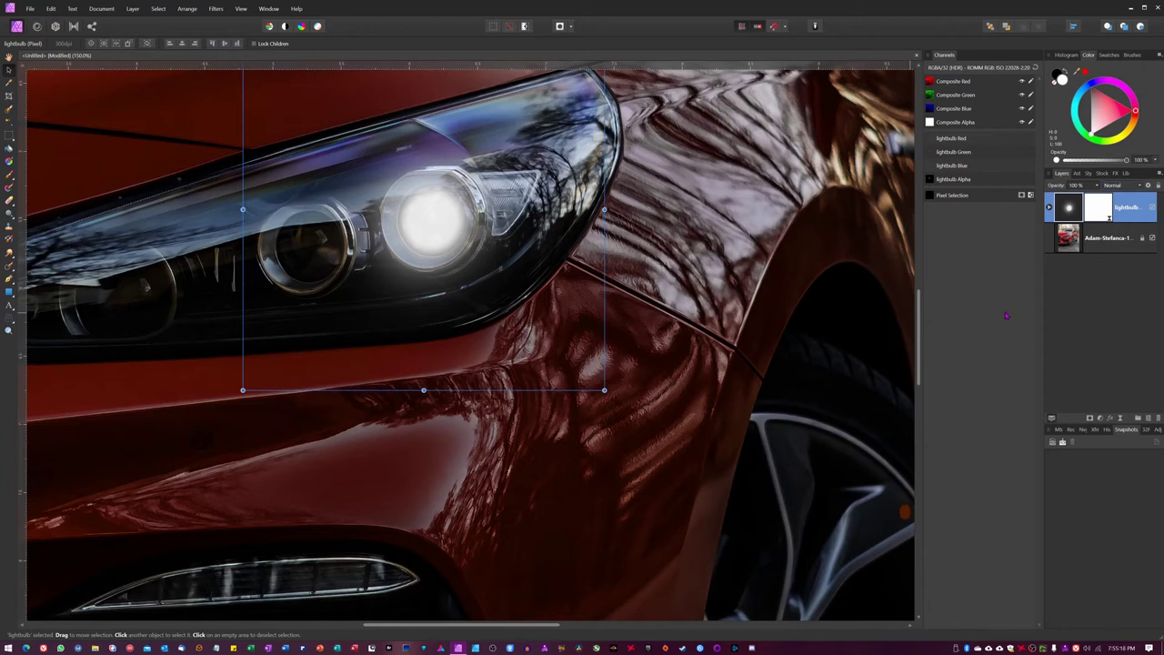
key(ctrl+0)
click(865, 322)
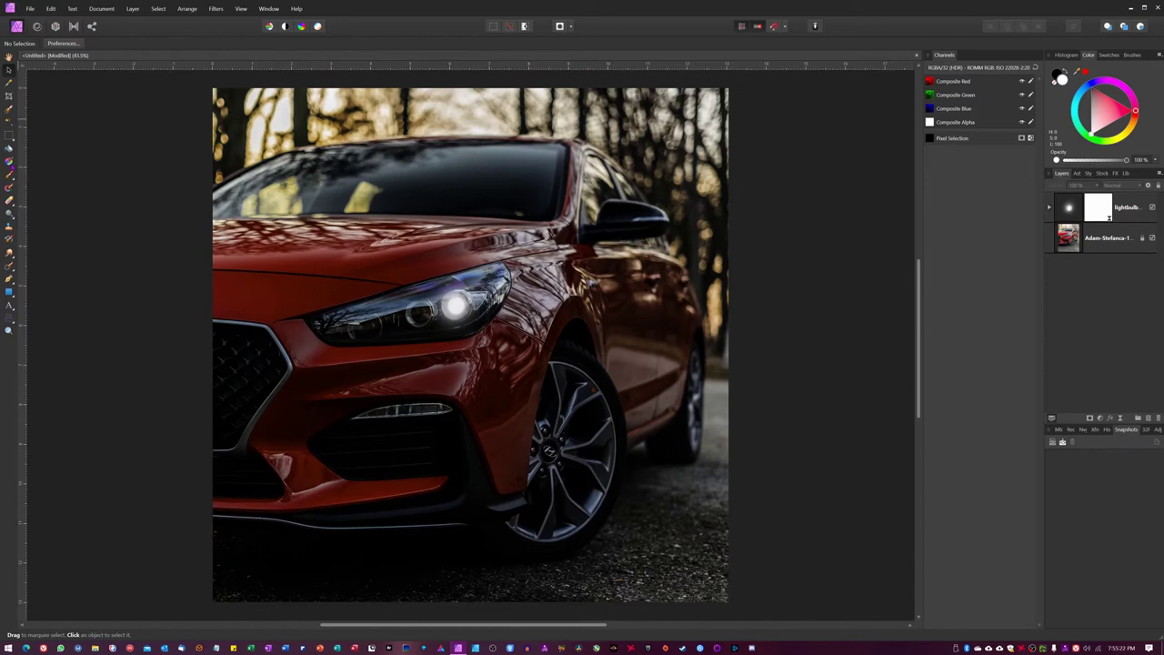
- Draw a closed Pen outline of the beam from the headlight to the lower left
key(p)
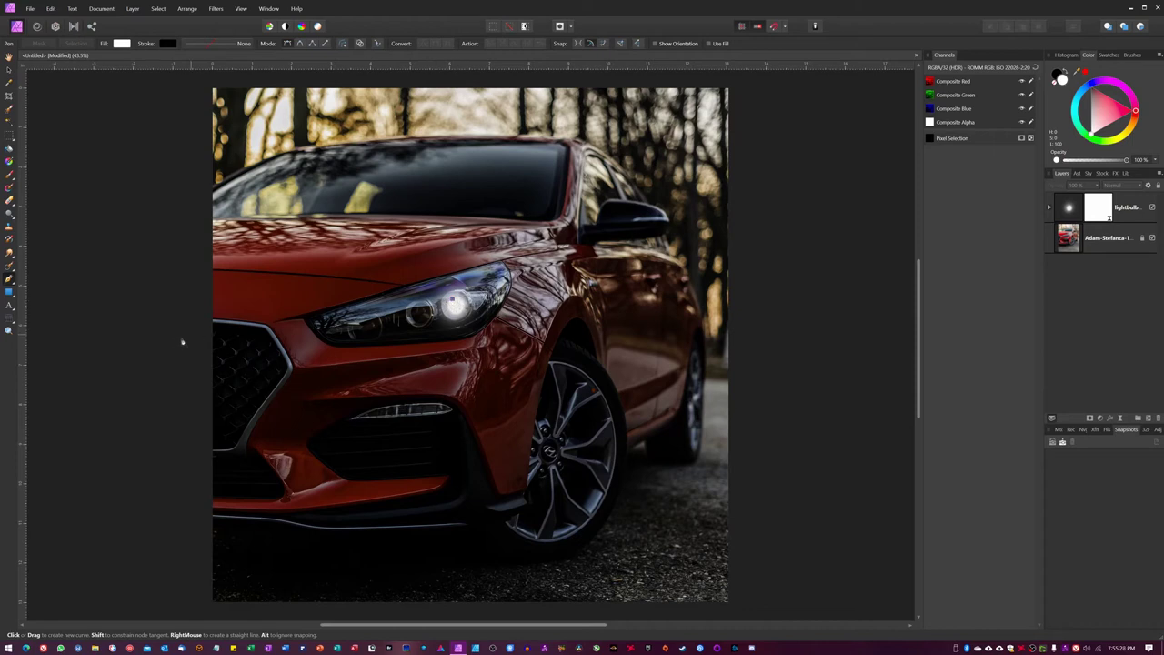
click(77, 376)
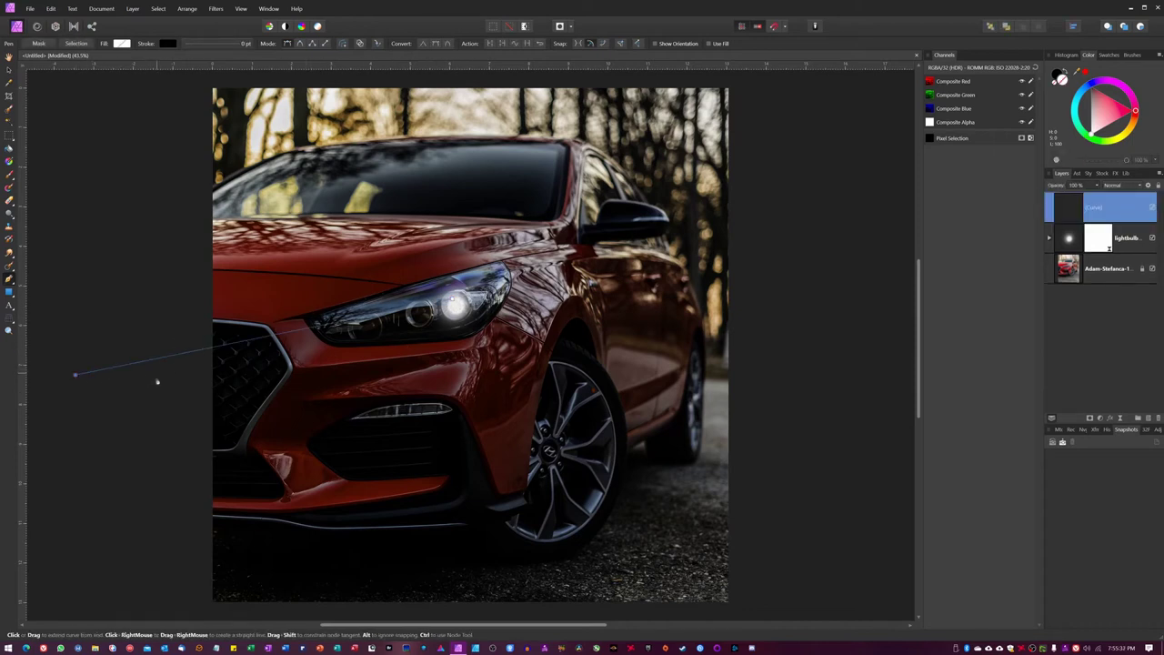
key(ctrl)
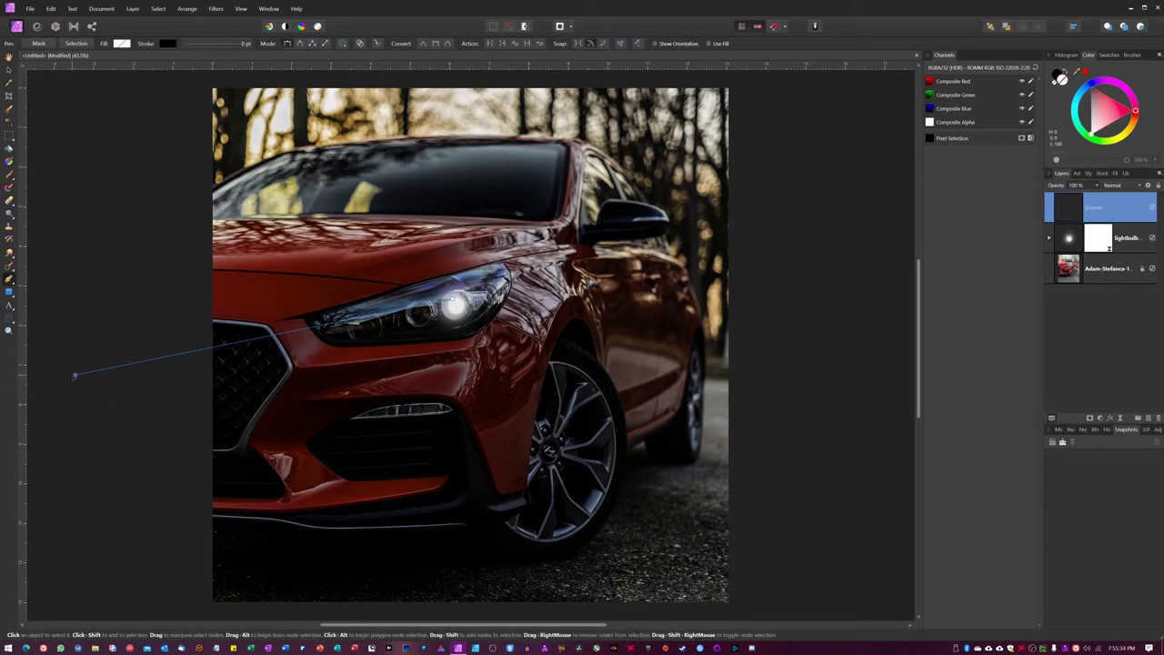
mouse_move(74, 374)
mouse_down()
mouse_move(81, 246)
mouse_move(57, 333)
mouse_move(75, 385)
mouse_move(75, 361)
mouse_up()
scroll(100, 428, down, 3)
click(73, 463)
click(93, 574)
click(190, 588)
drag(316, 591, 363, 548)
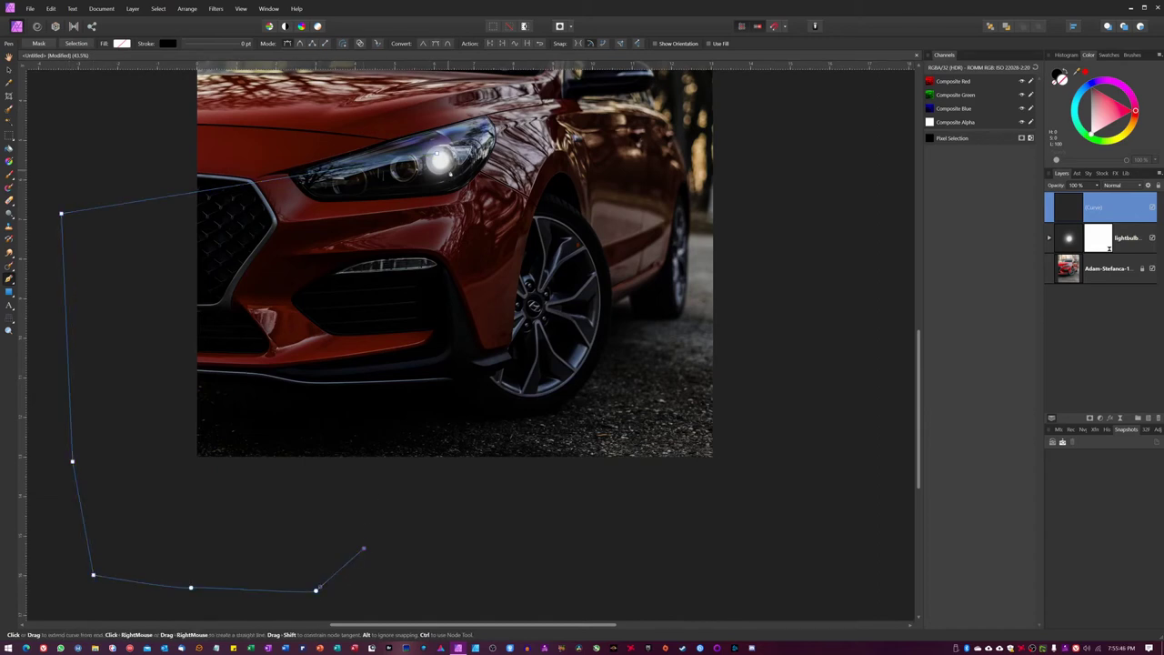
click(452, 162)
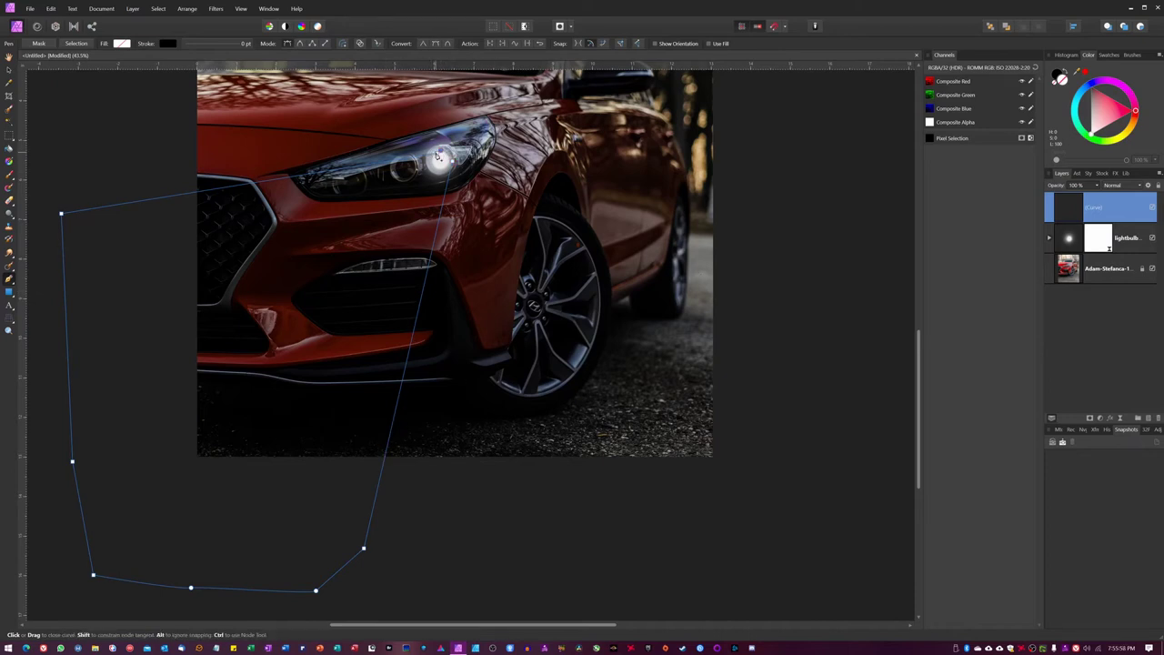
click(440, 157)
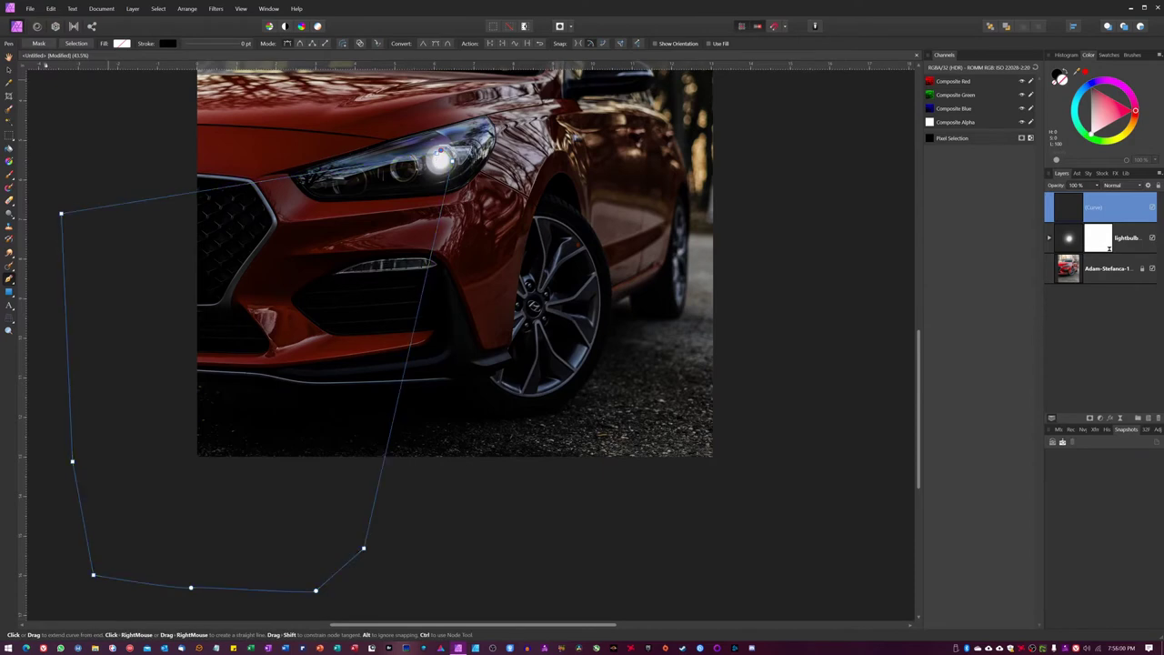
- Convert the beam outline to a selection and bring up Select > Feather
click(75, 43)
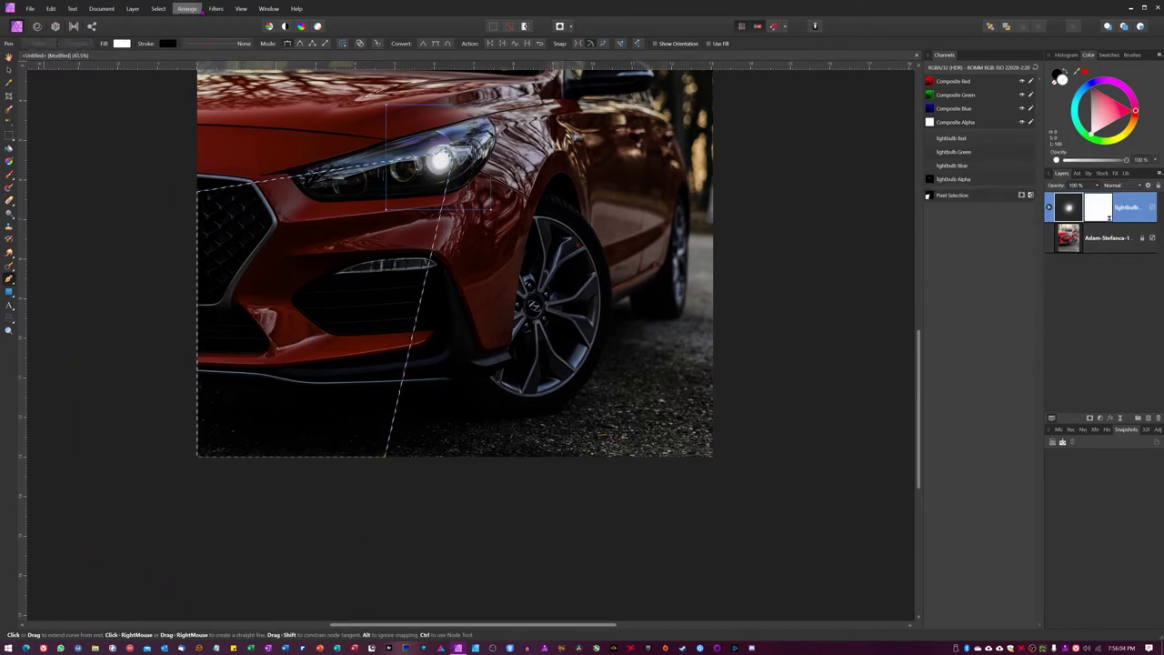
click(164, 9)
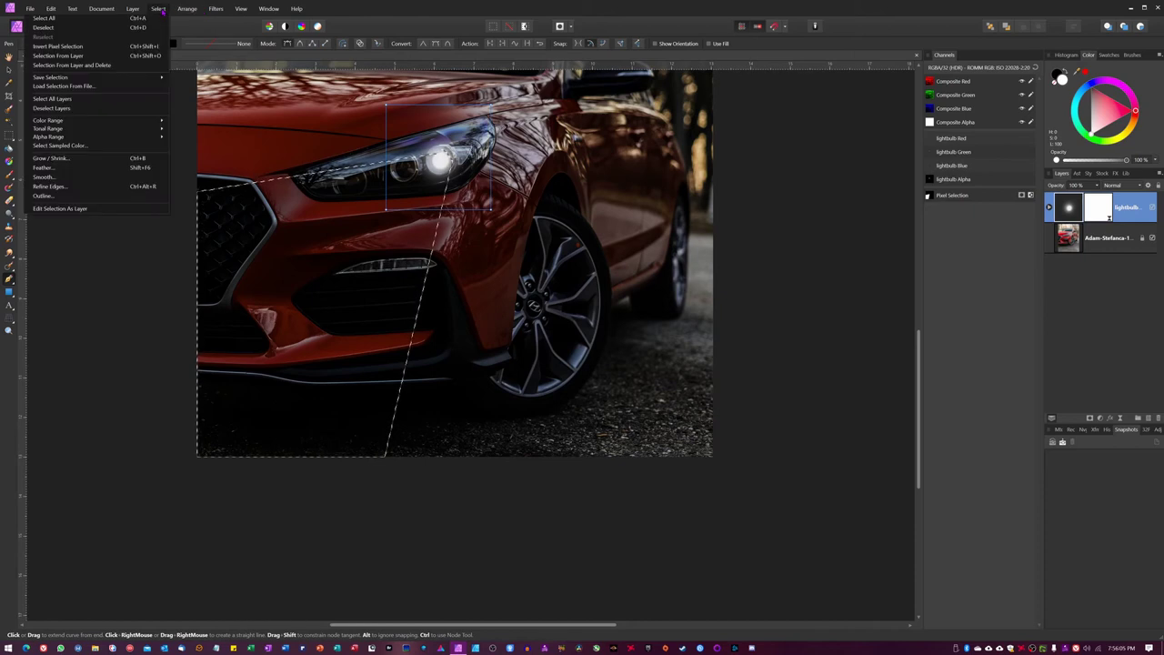
click(43, 168)
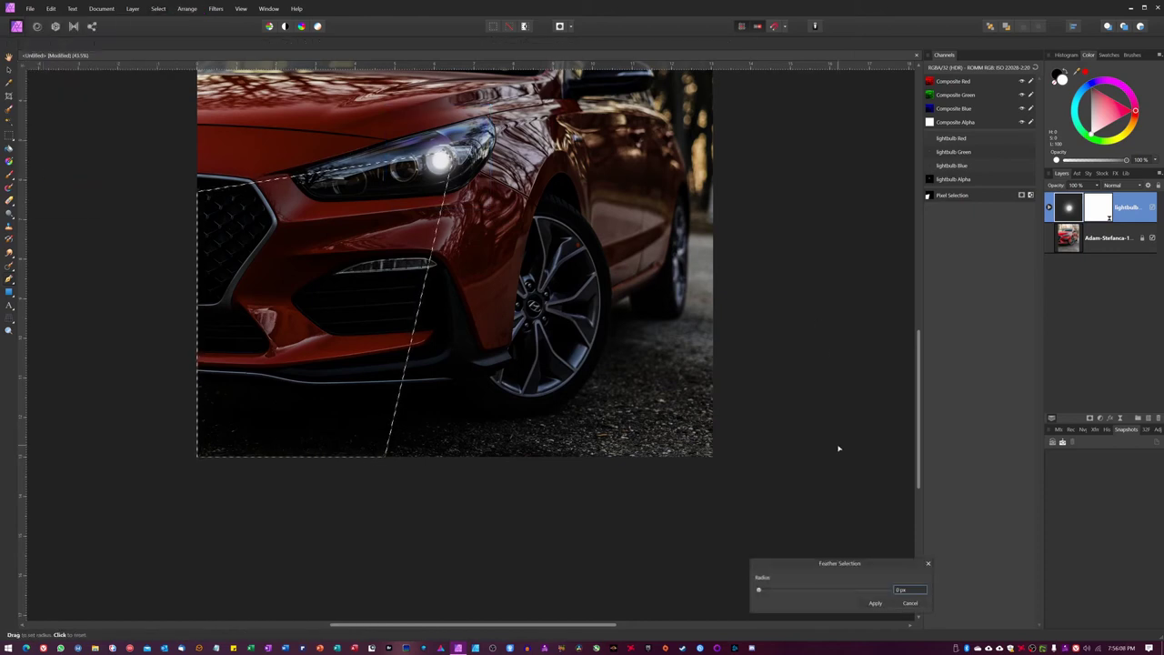
- Apply the feather to the beam selection and return to the Move tool
click(875, 605)
key(p)
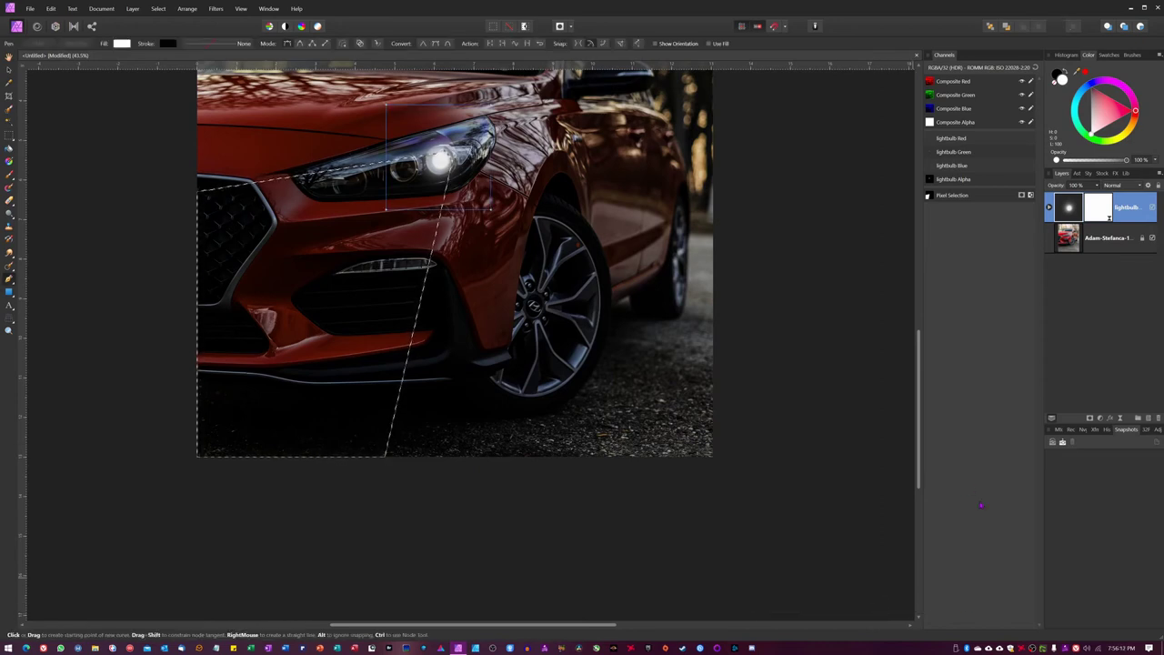
key(v)
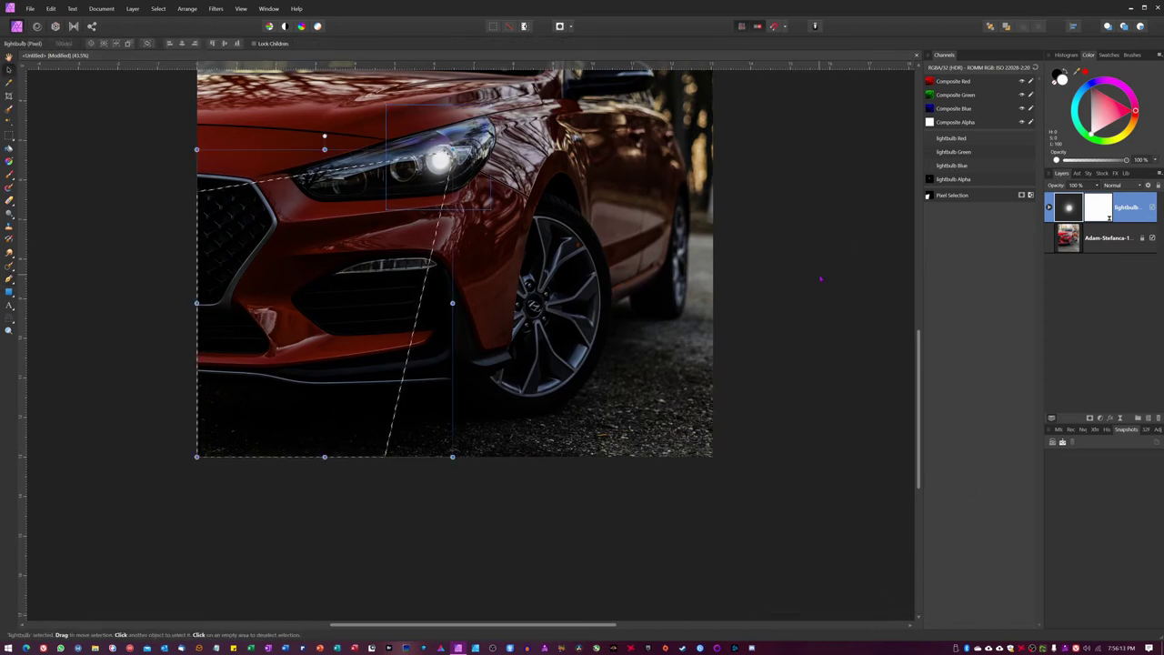
- Save the pixel selection as a spare channel named 'light beam'
right_click(953, 195)
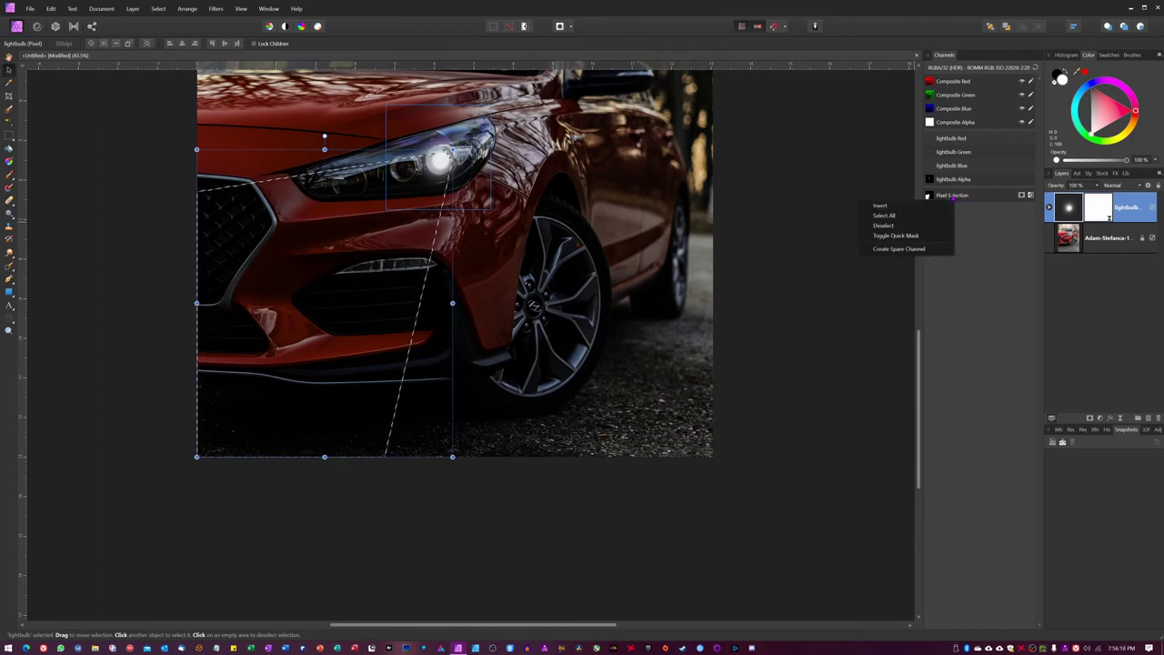
click(905, 249)
right_click(963, 211)
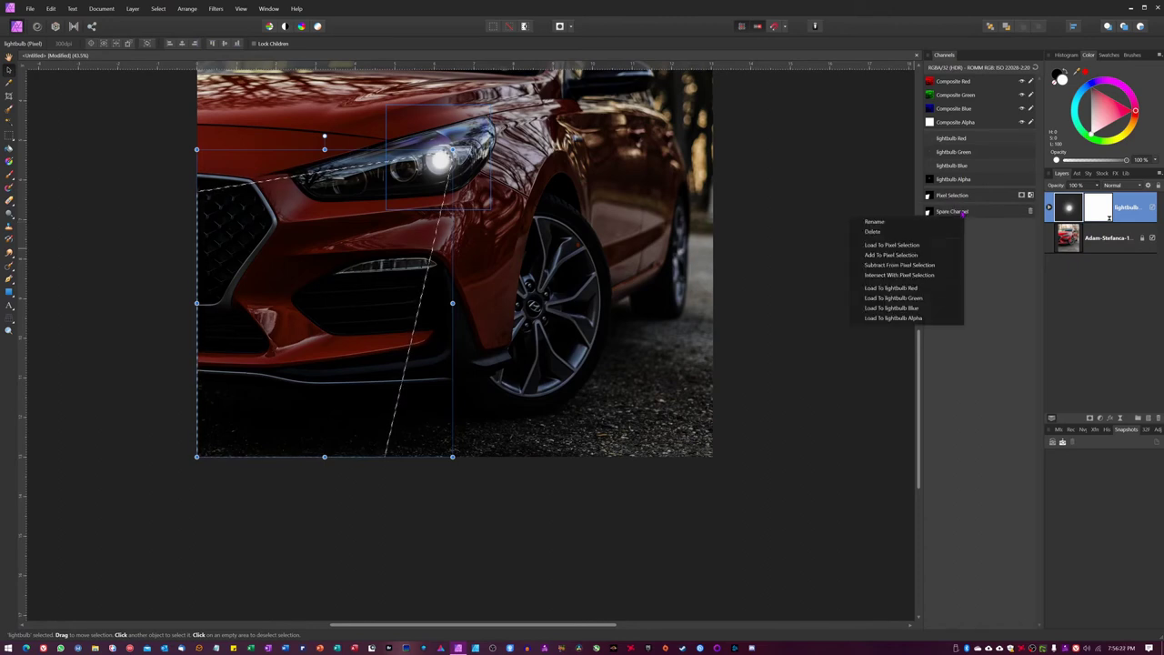
click(874, 221)
text(light beam)
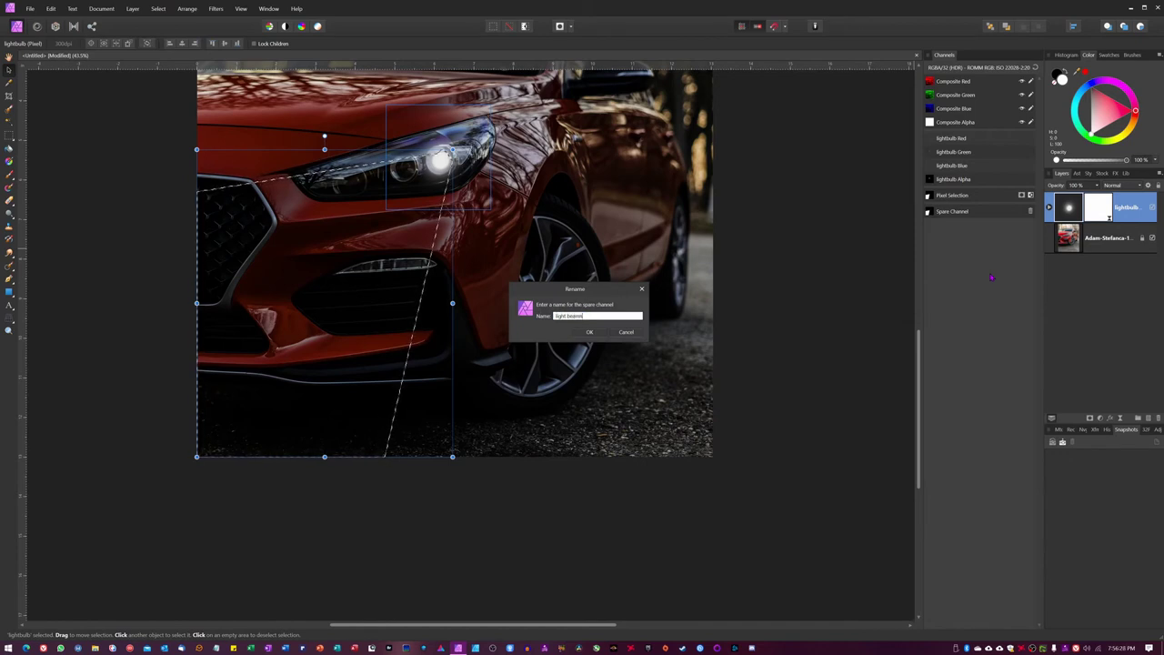
key(Return)
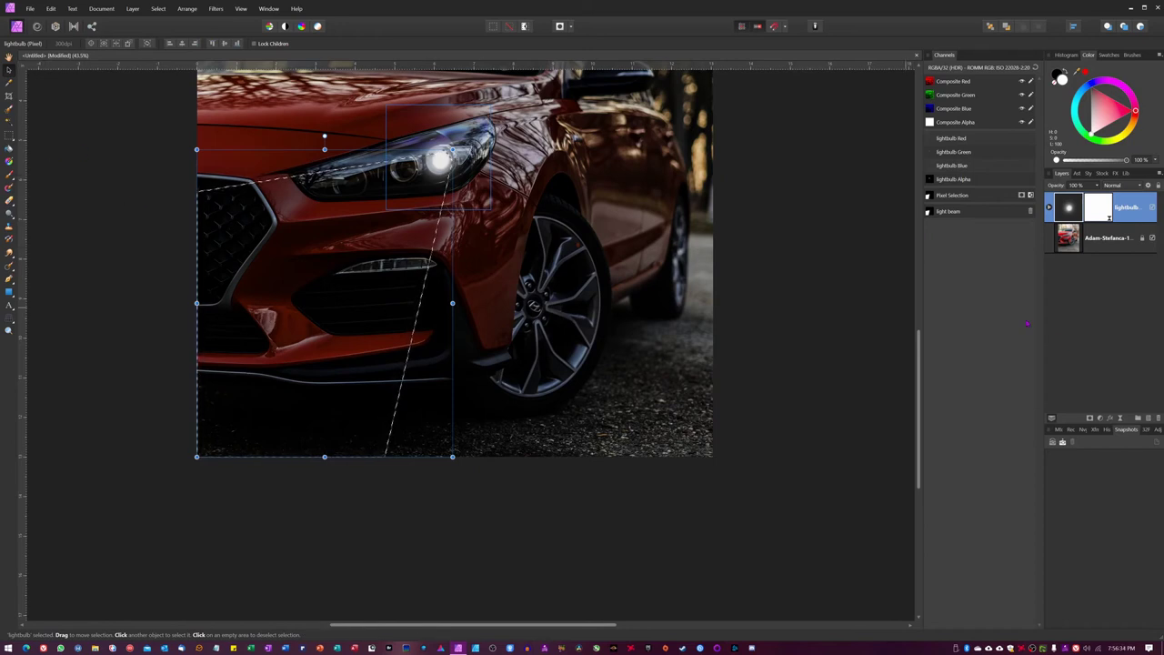
- On a new pixel layer, flood-fill the beam selection with white and reselect that layer
click(1149, 418)
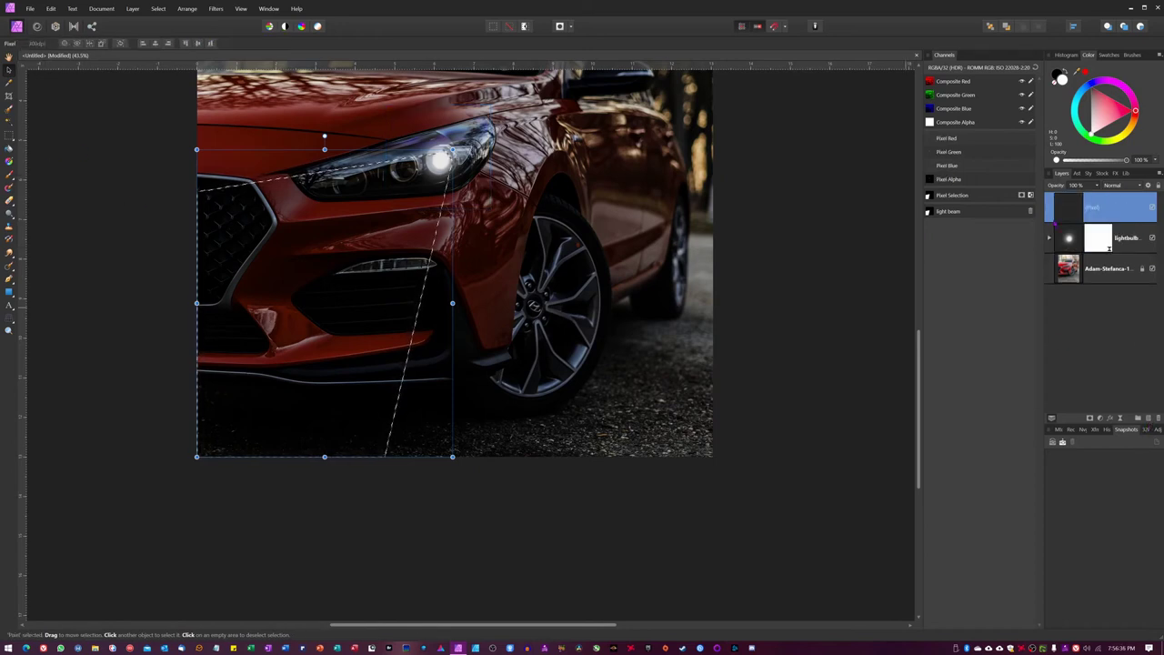
key(g)
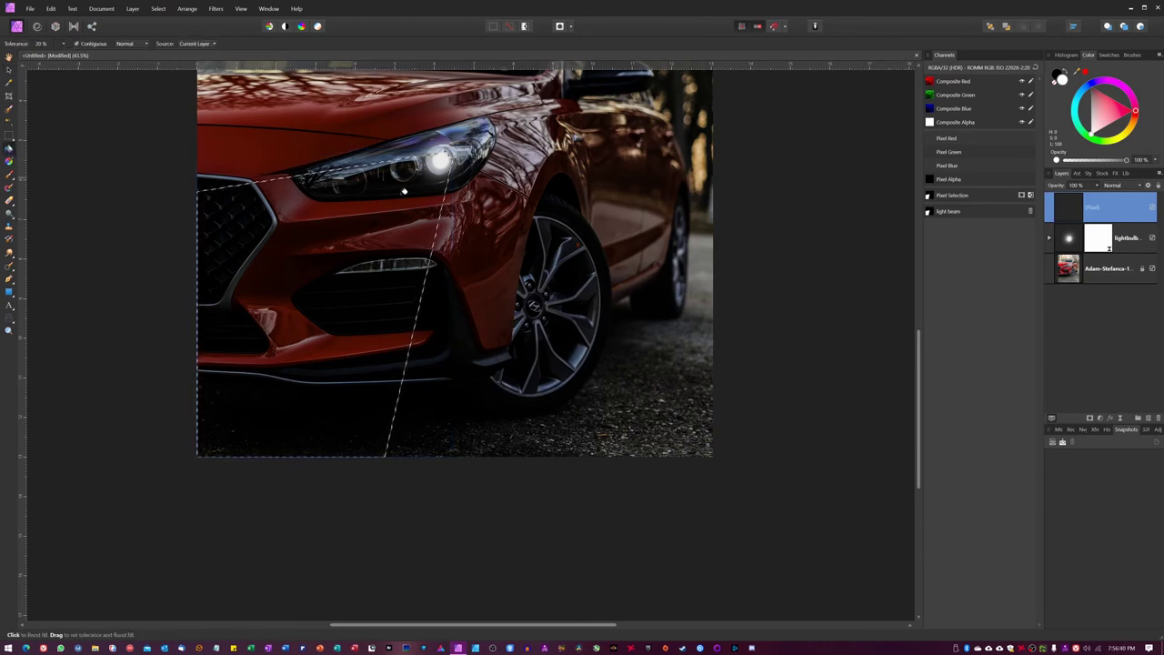
click(323, 259)
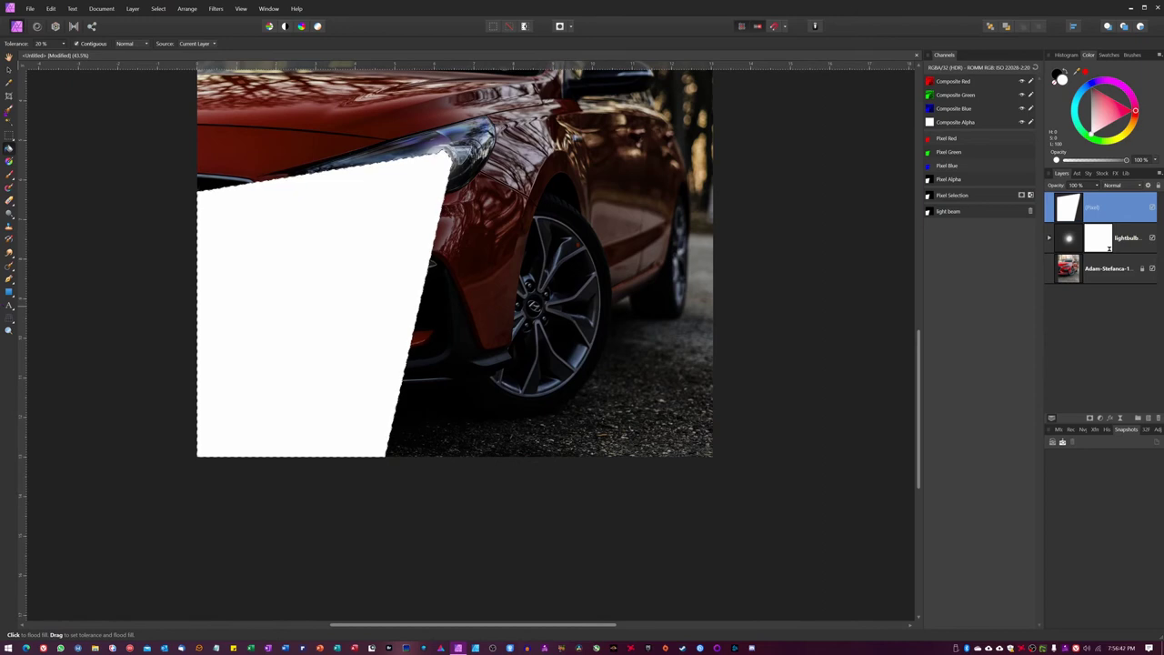
key(v)
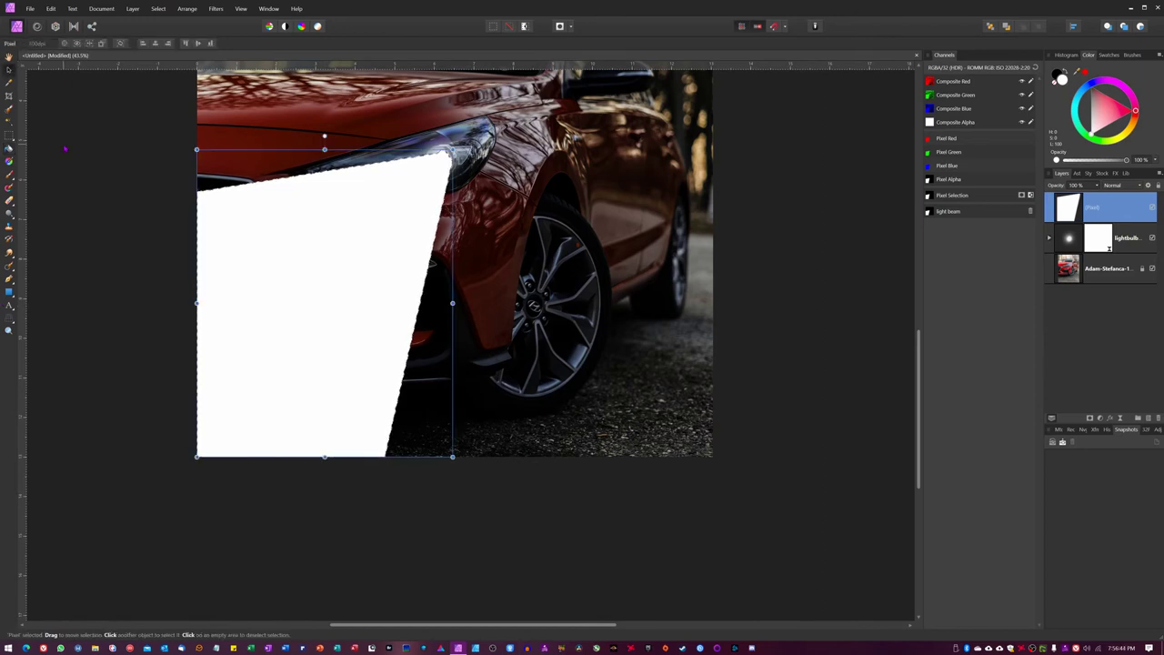
click(802, 408)
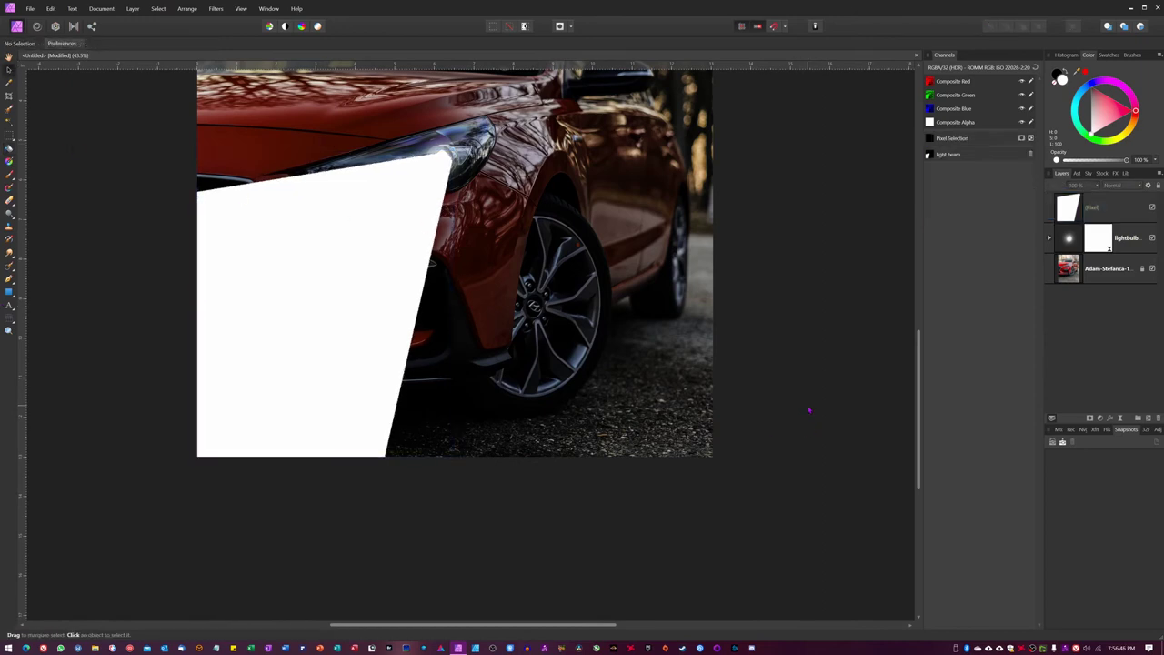
scroll(809, 410, up, 3)
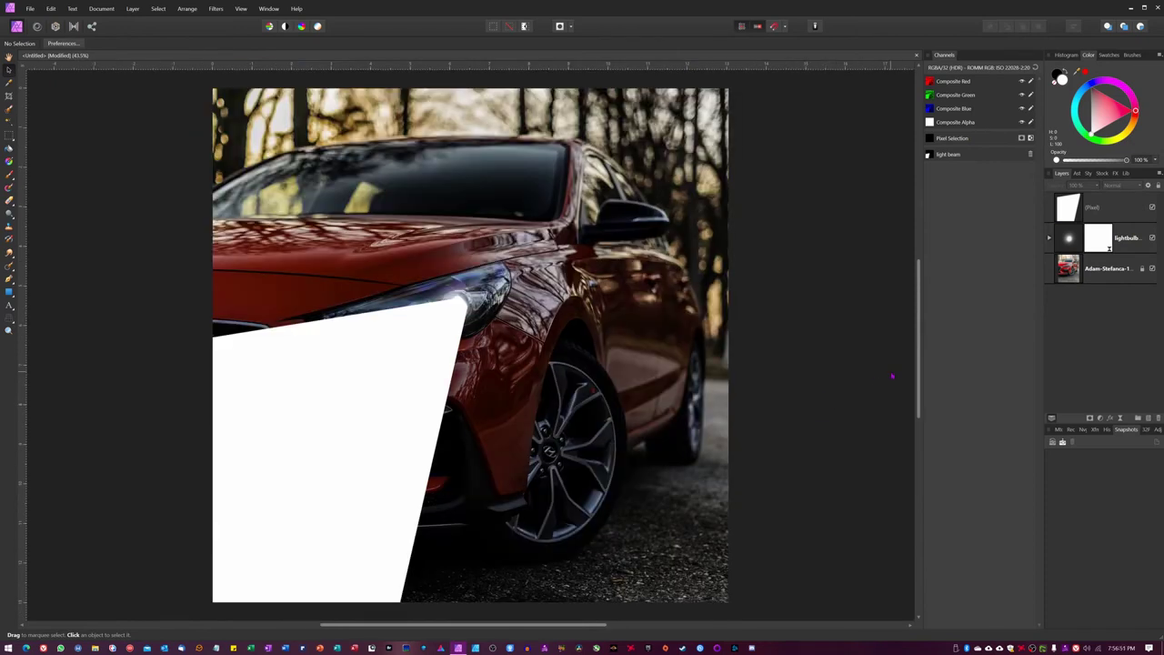
click(1077, 208)
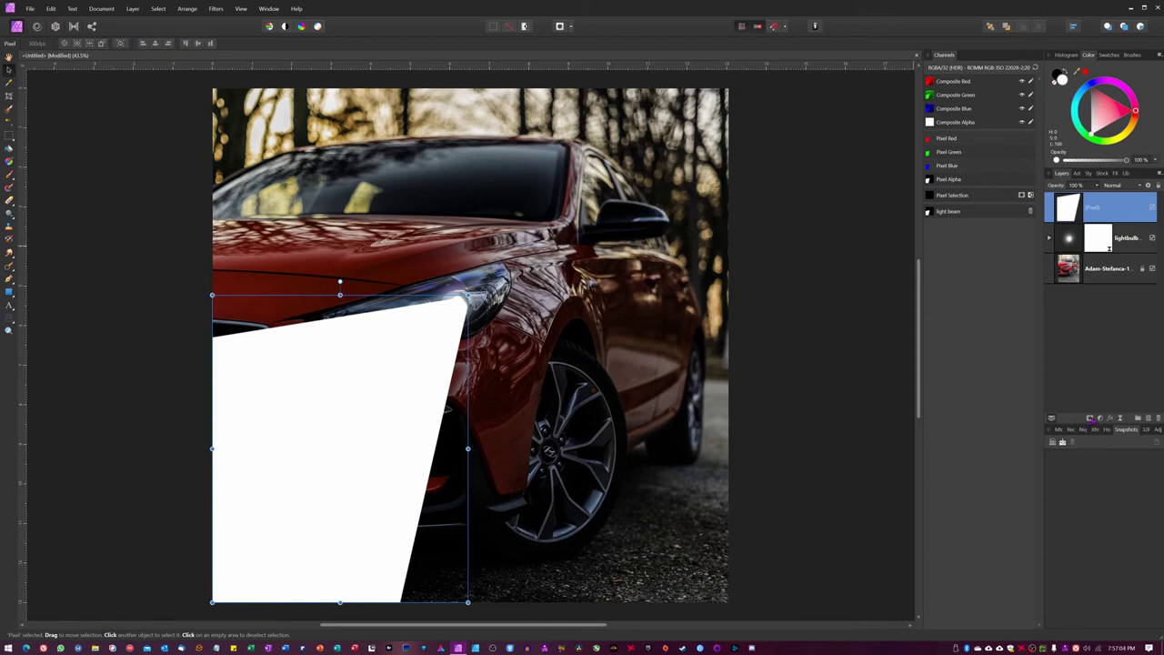
- Add a mask with a black-to-white linear gradient from the headlight, shifting the midpoint brighter
click(1091, 419)
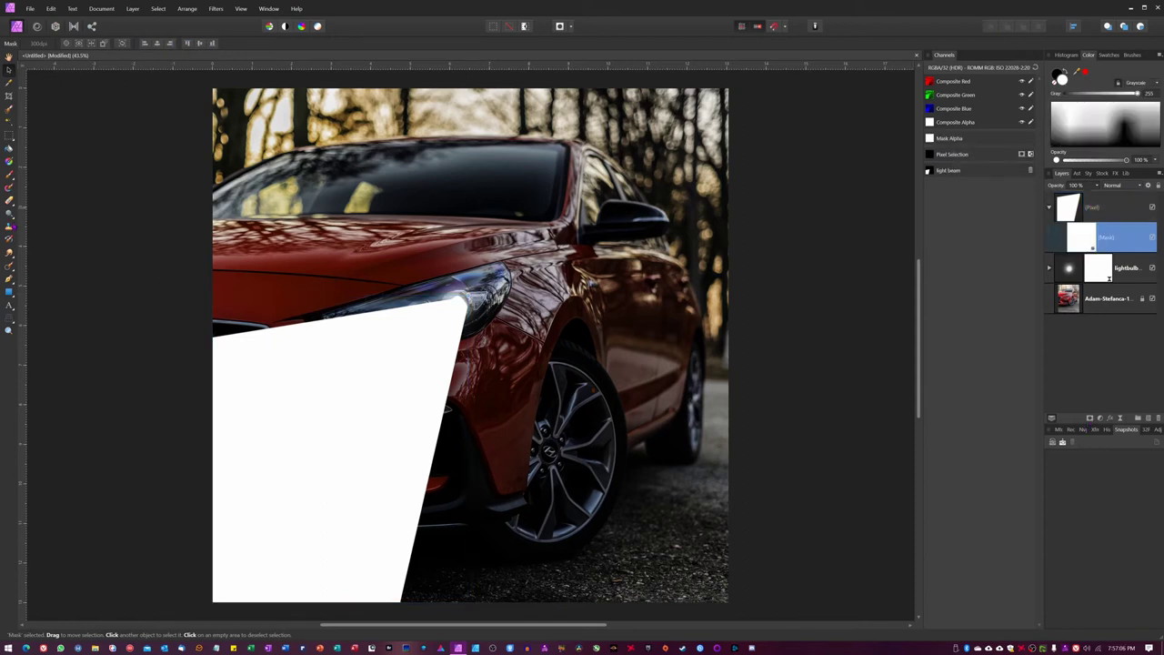
key(g)
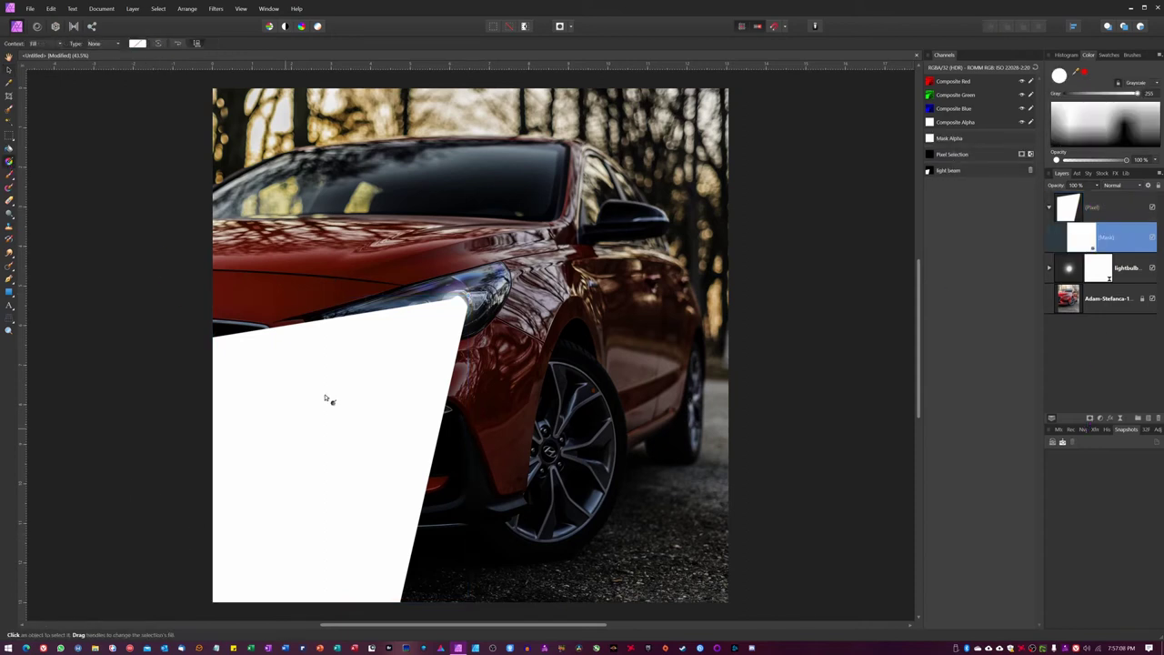
drag(459, 307, 155, 603)
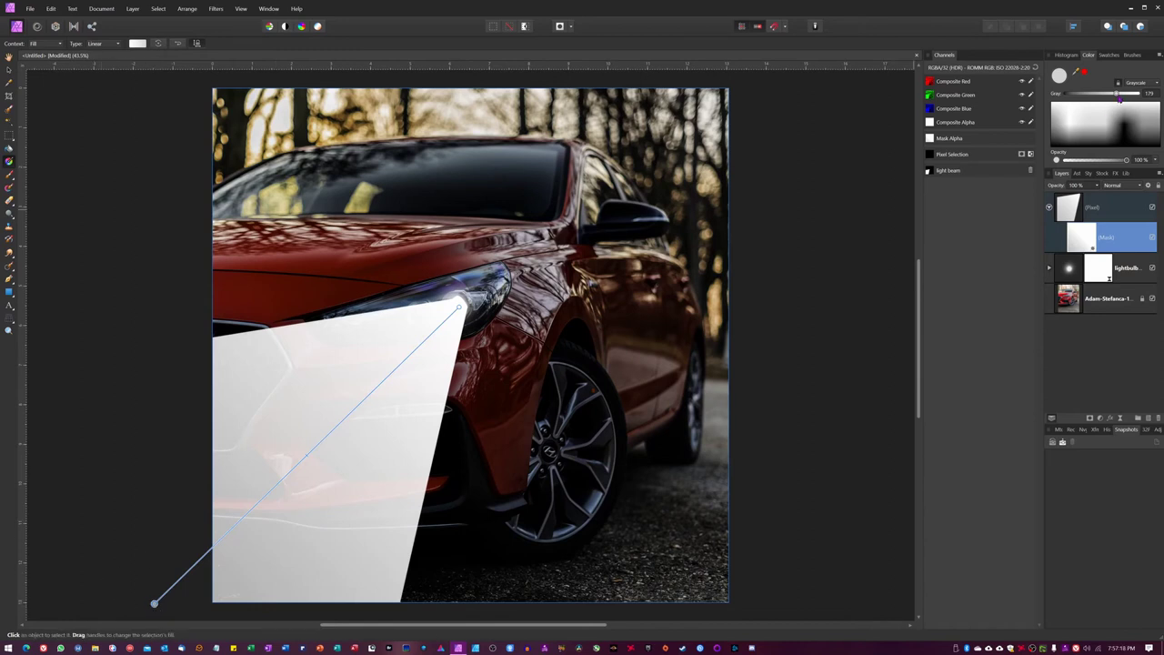
drag(1117, 94, 1066, 93)
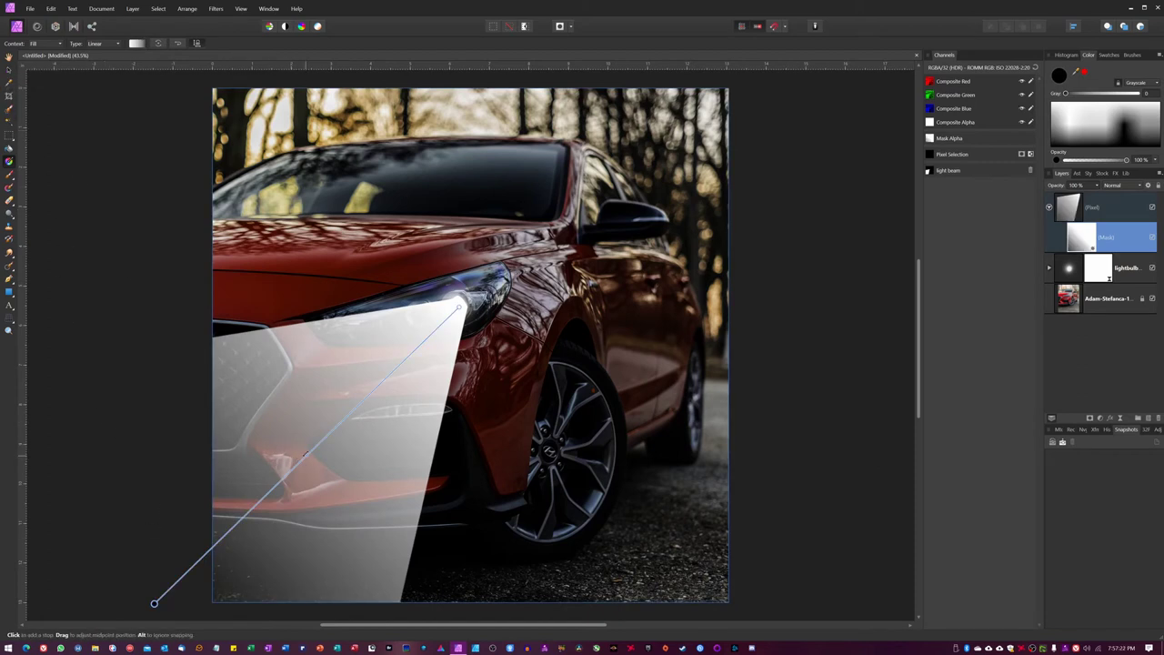
mouse_move(306, 455)
mouse_down()
mouse_move(275, 506)
mouse_move(293, 477)
mouse_move(279, 499)
mouse_move(356, 433)
mouse_move(328, 462)
mouse_up()
- Add a Box Blur live filter to the beam layer with radius 42.3 px
key(v)
click(1066, 208)
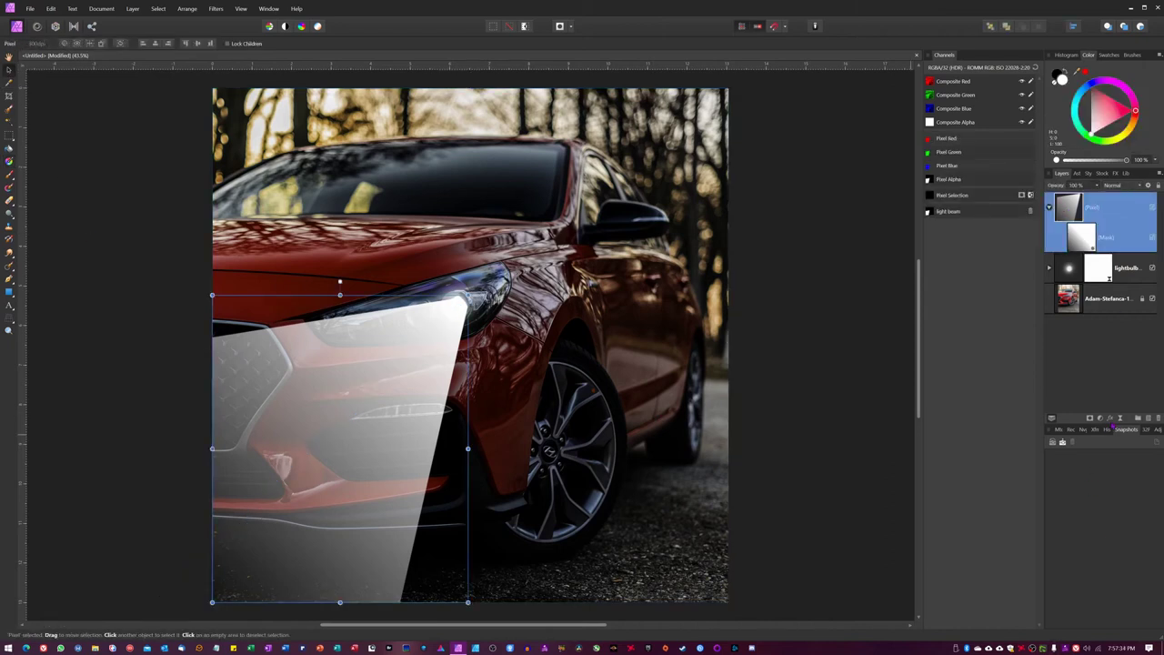
click(1120, 418)
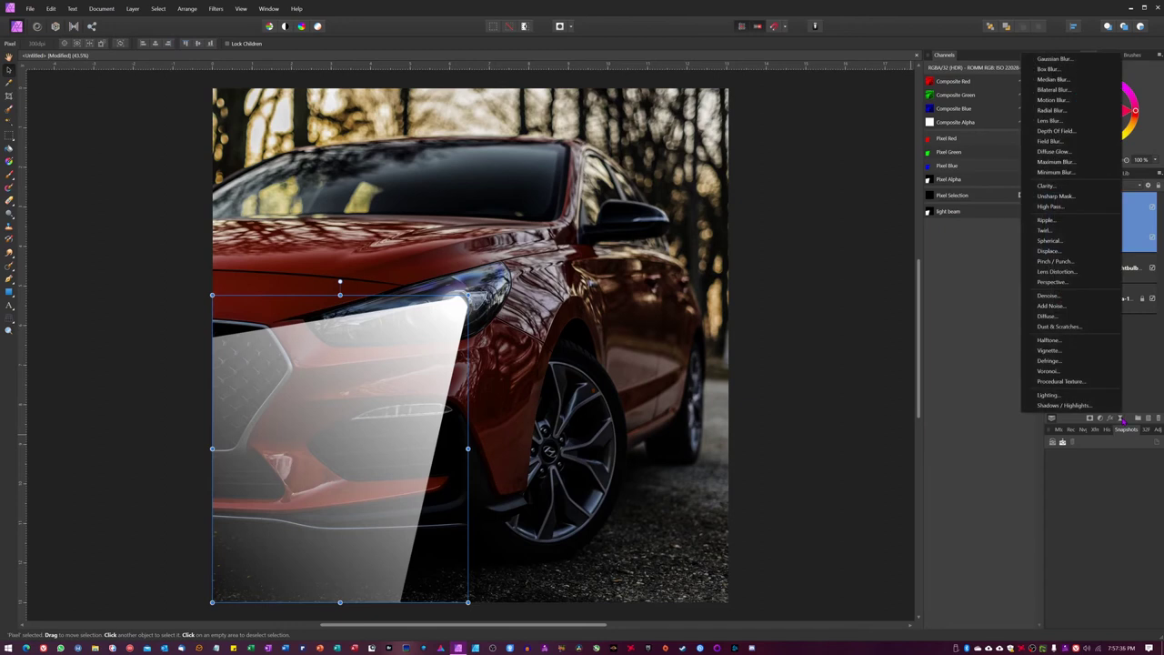
click(1049, 70)
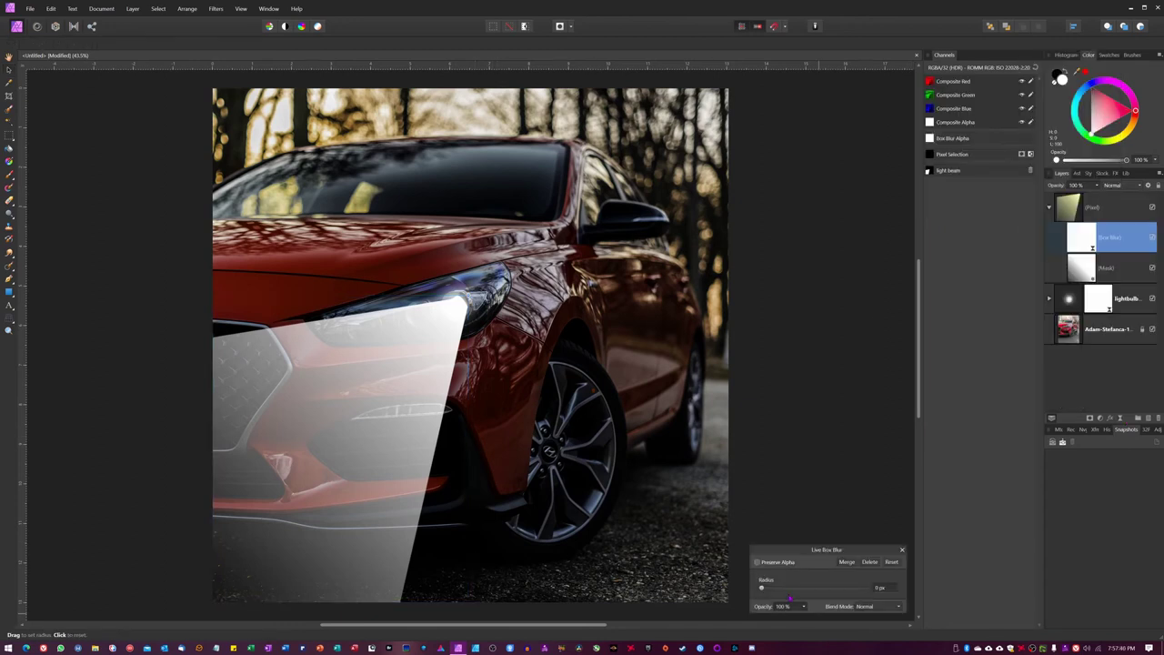
drag(761, 587, 840, 587)
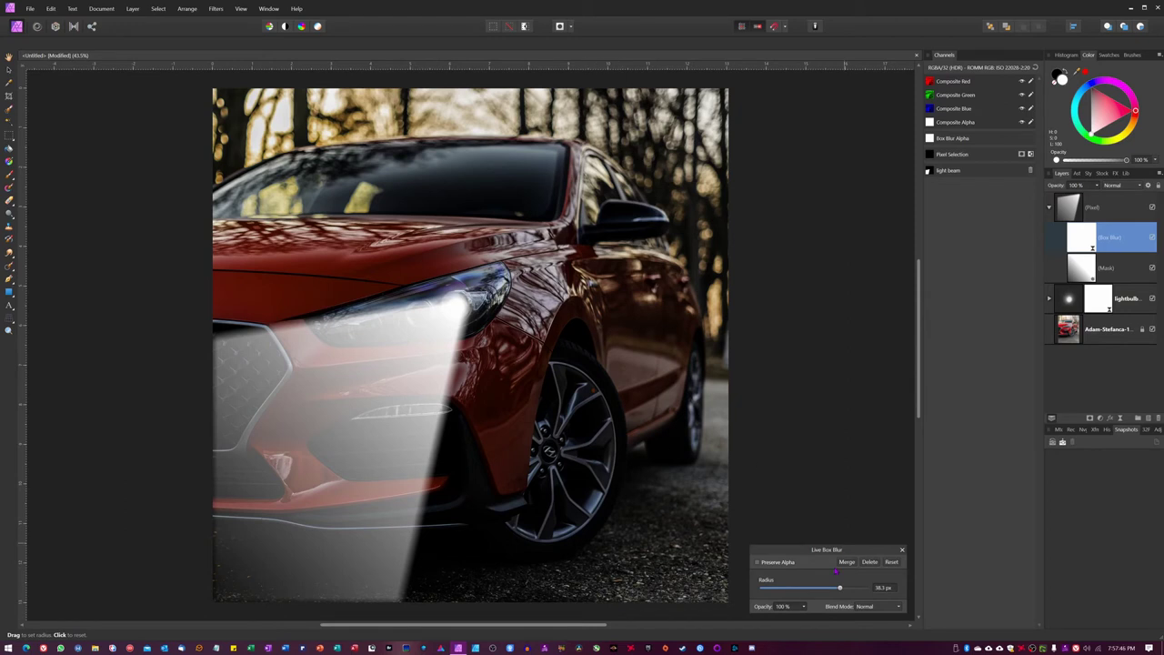
drag(841, 590, 849, 590)
click(902, 551)
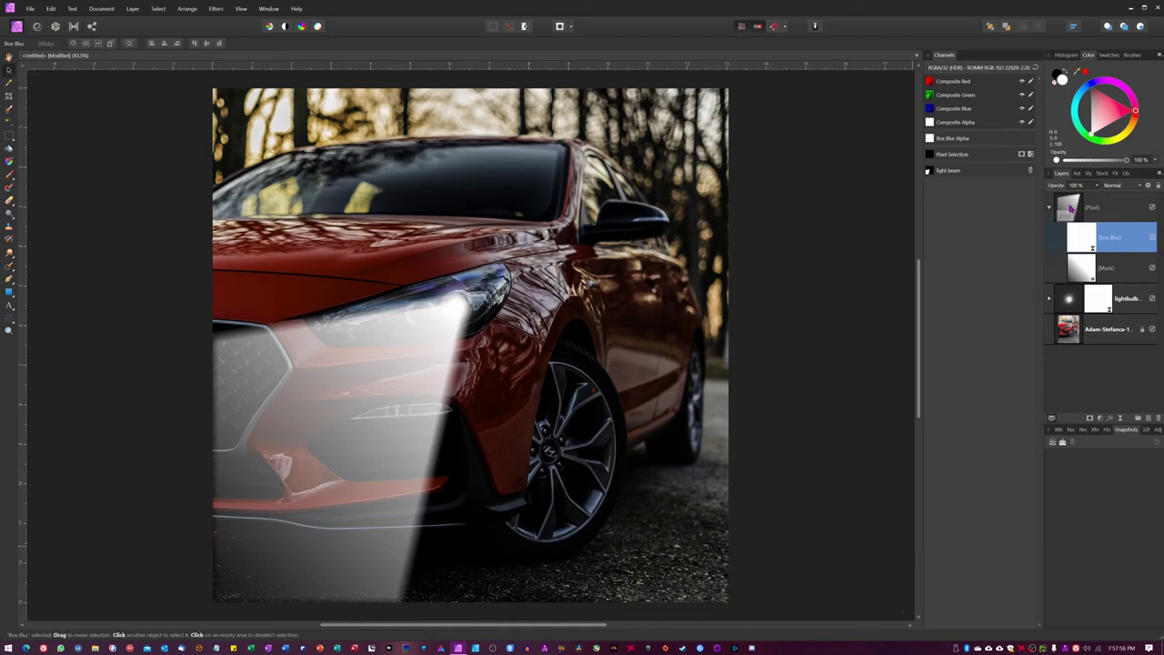
- Add a Gaussian Blur live filter to the beam with radius about 75.7 px
click(1073, 209)
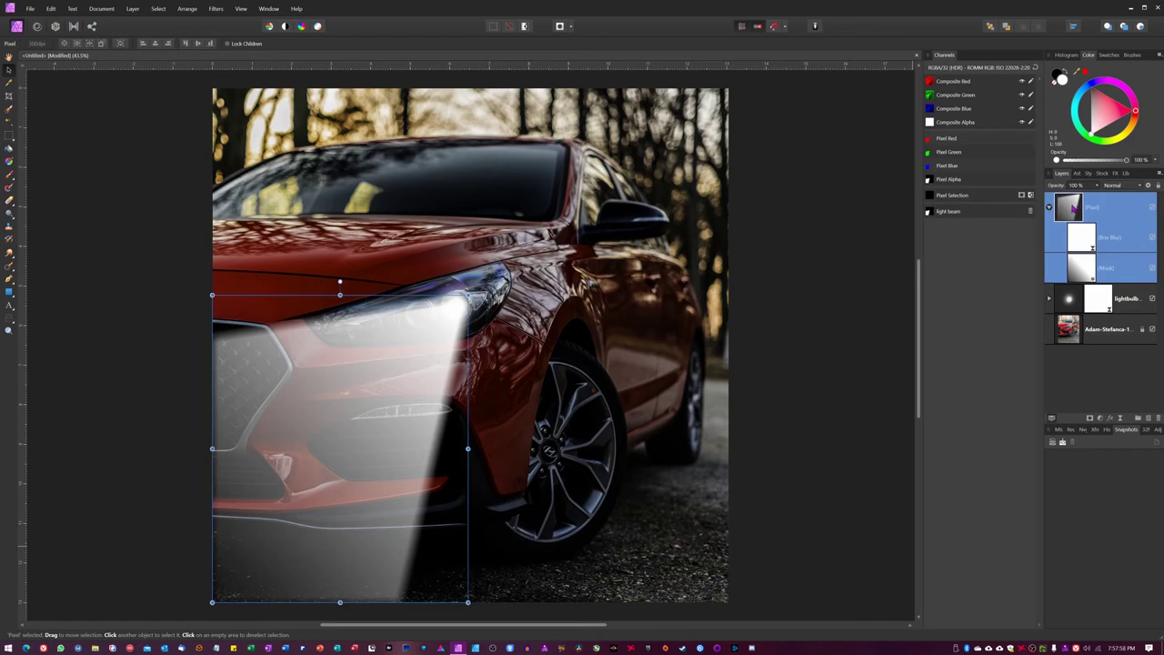
click(1121, 418)
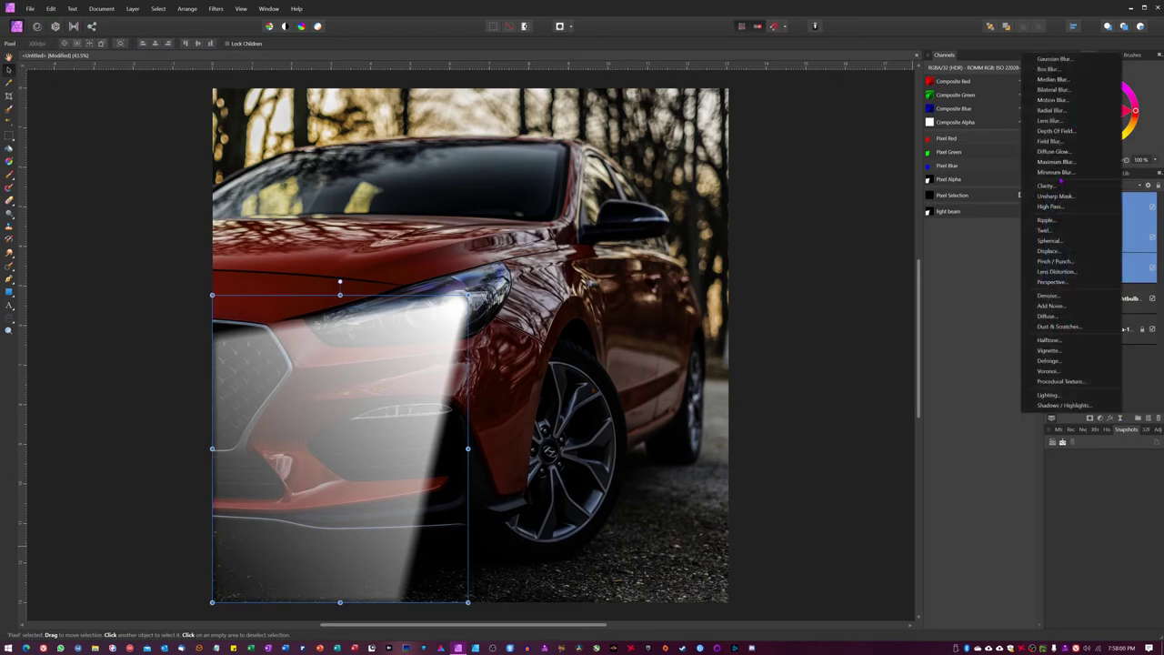
click(1065, 64)
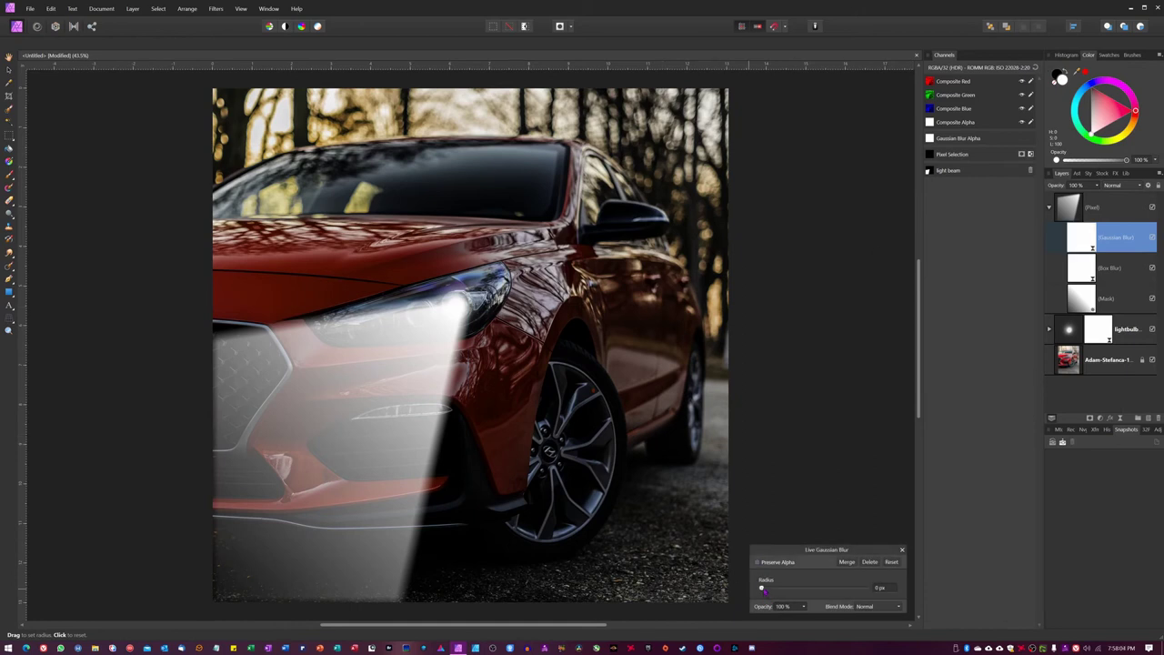
drag(762, 588, 866, 590)
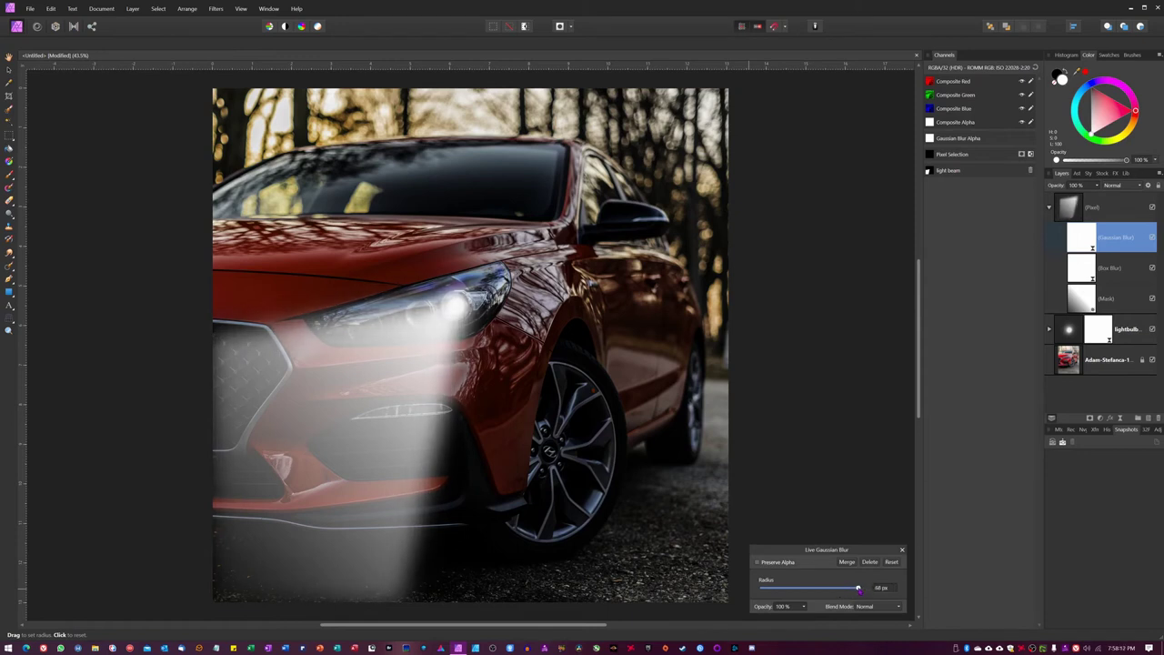
drag(859, 588, 858, 589)
click(903, 550)
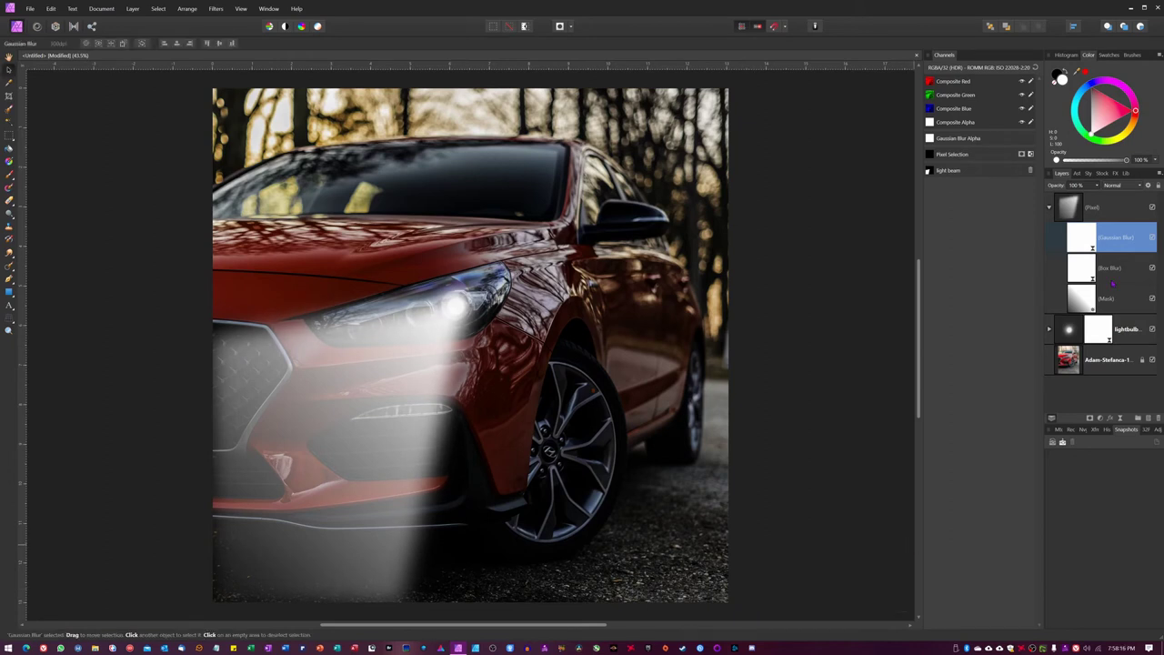
click(1050, 208)
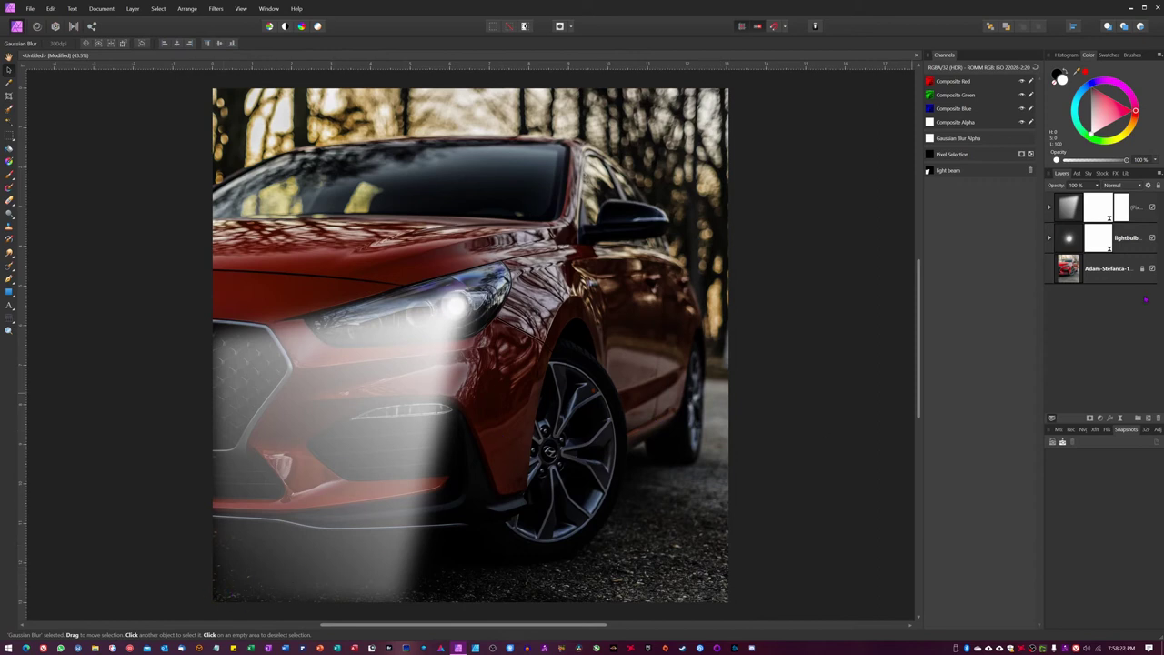
- Drag the beam's bottom-left handle down-left past the photo edge, then deselect
click(350, 464)
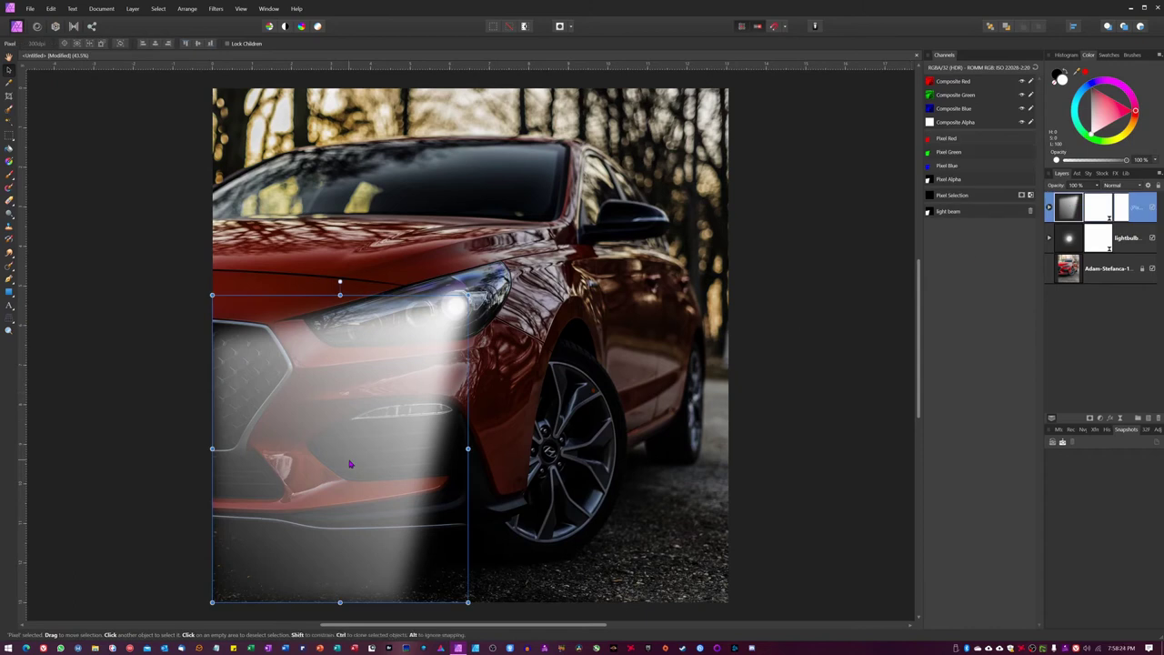
key(ctrl+minus)
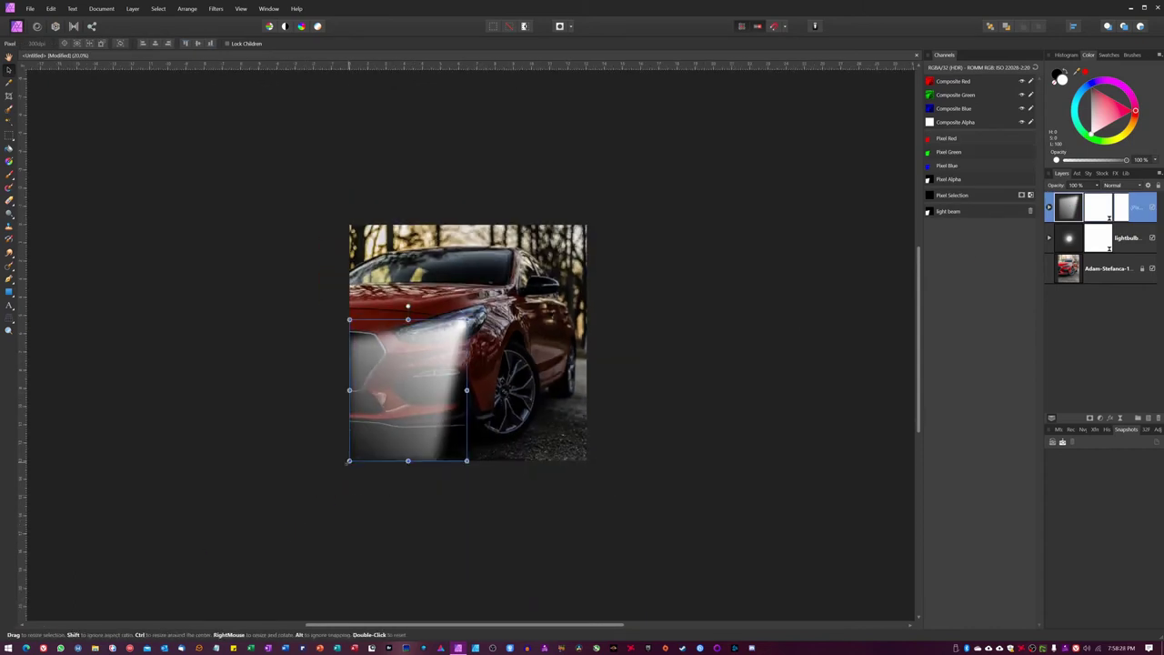
drag(349, 462, 302, 509)
click(700, 458)
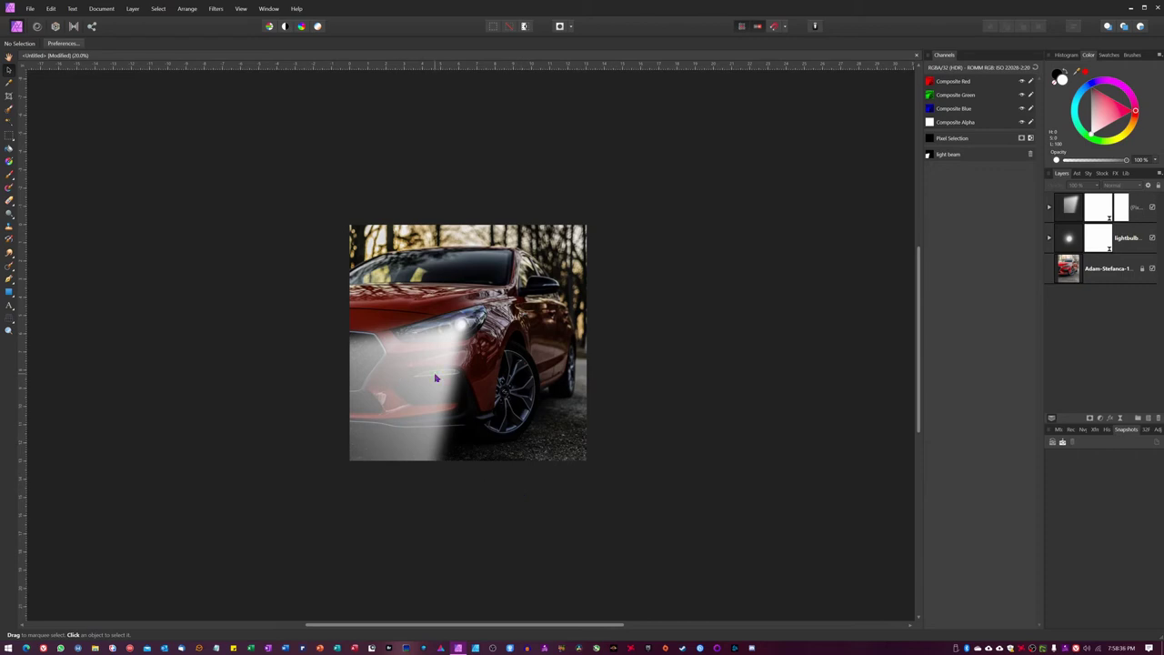
click(1070, 209)
click(1113, 185)
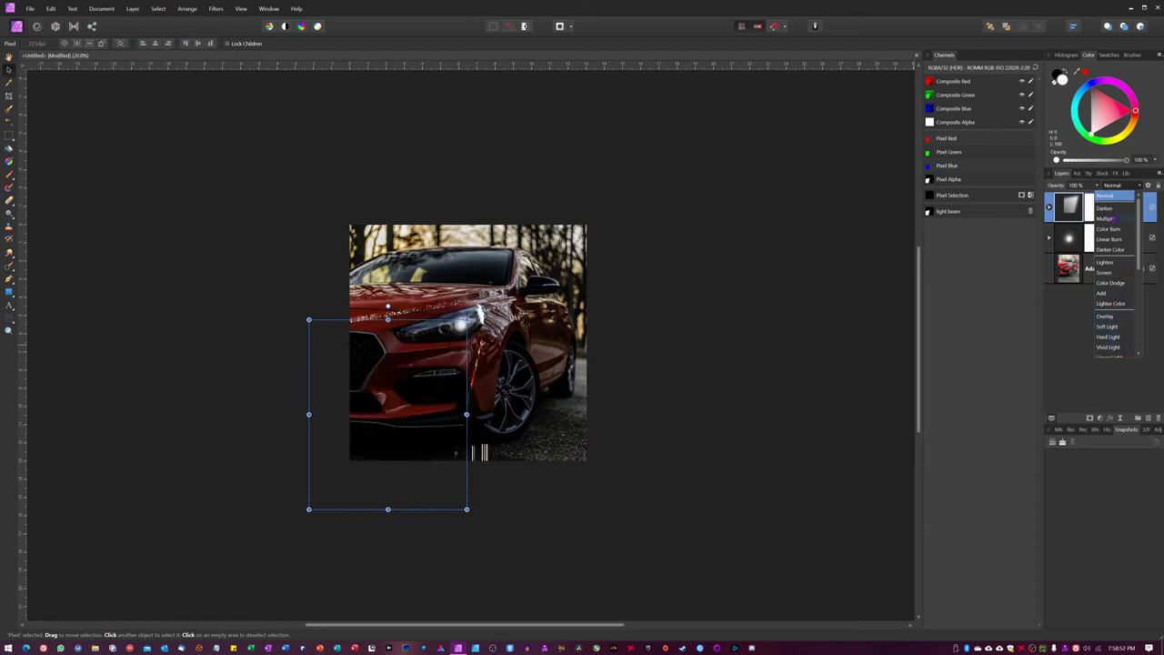
click(1082, 321)
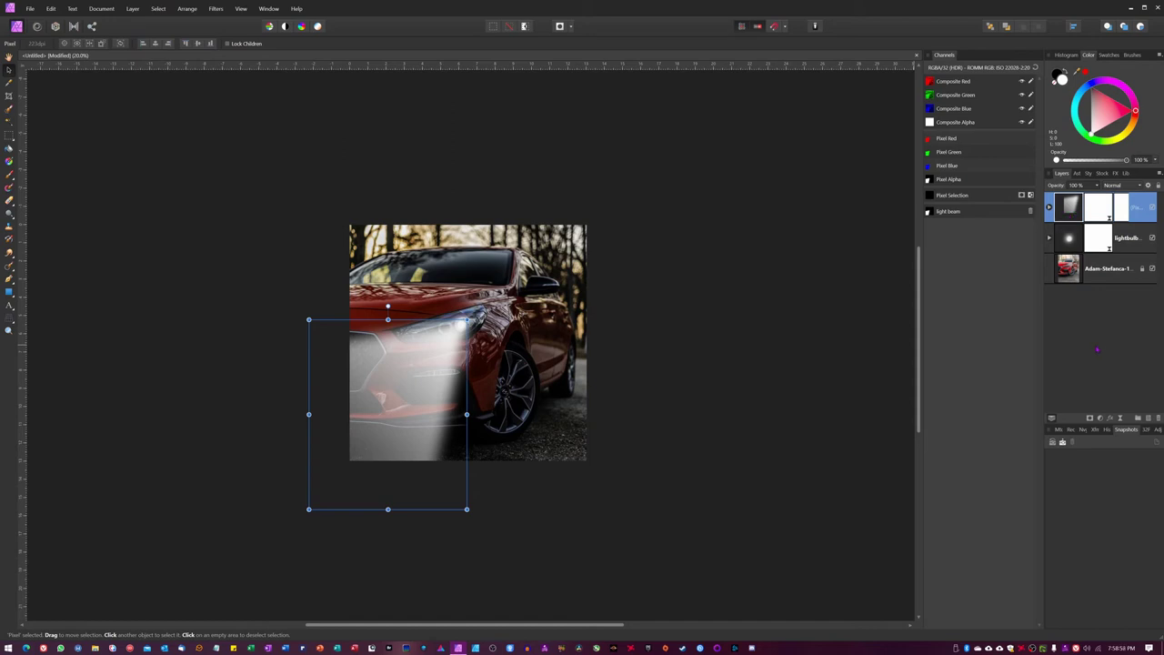
- Duplicate the light beam layer and flood-fill the copy with blue-violet
key(ctrl+j)
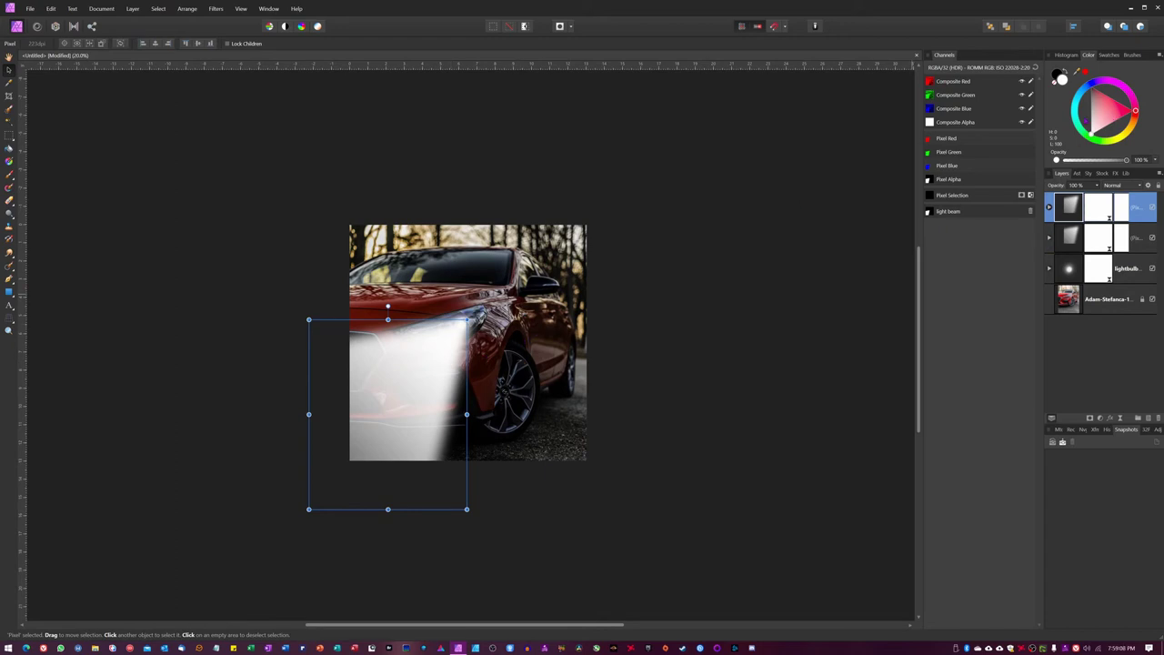
mouse_move(1135, 110)
mouse_down()
mouse_move(1115, 87)
mouse_move(1090, 84)
mouse_move(1094, 116)
mouse_move(1109, 100)
mouse_up()
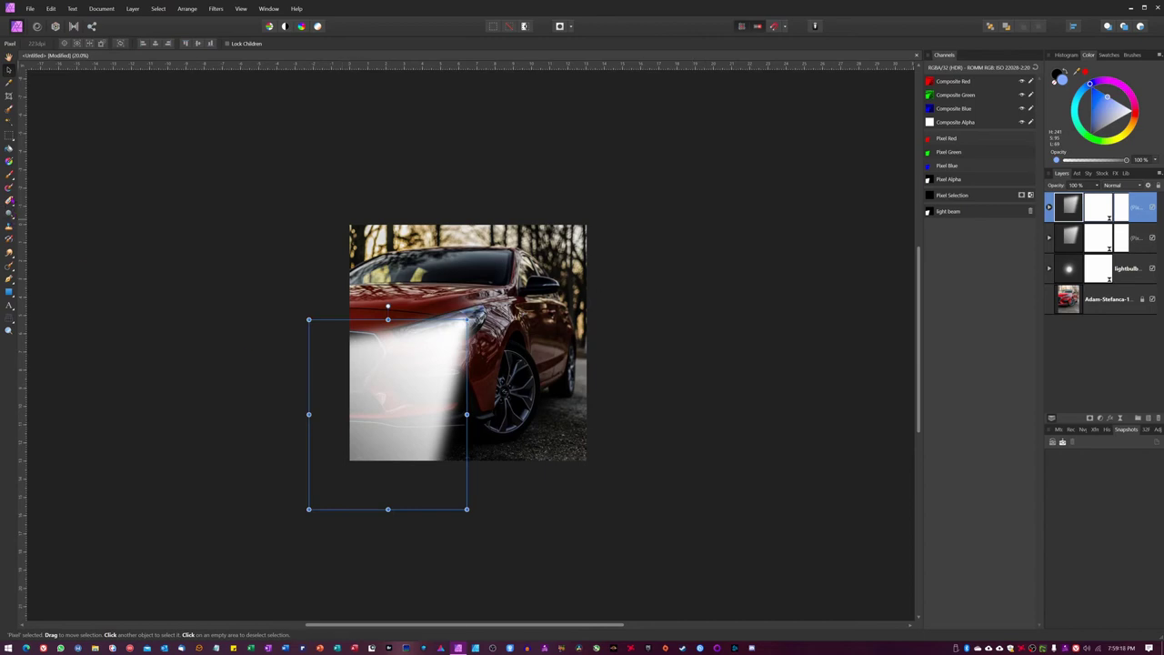
click(9, 145)
click(404, 380)
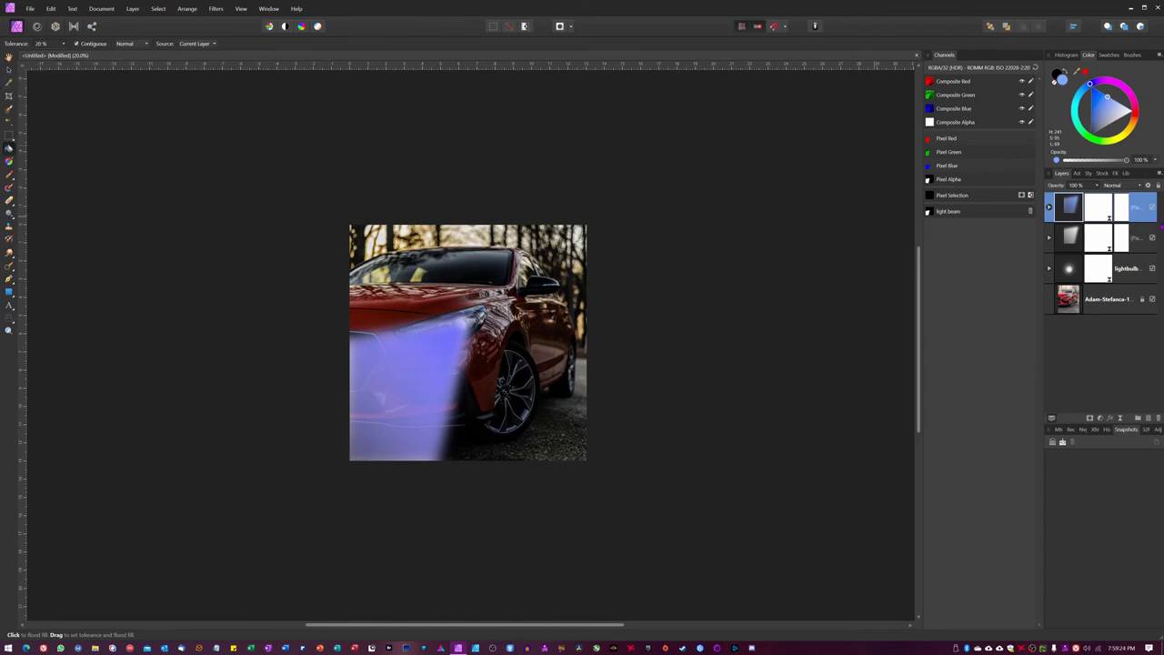
- Set the blue beam copy's blend mode to Screen
click(9, 57)
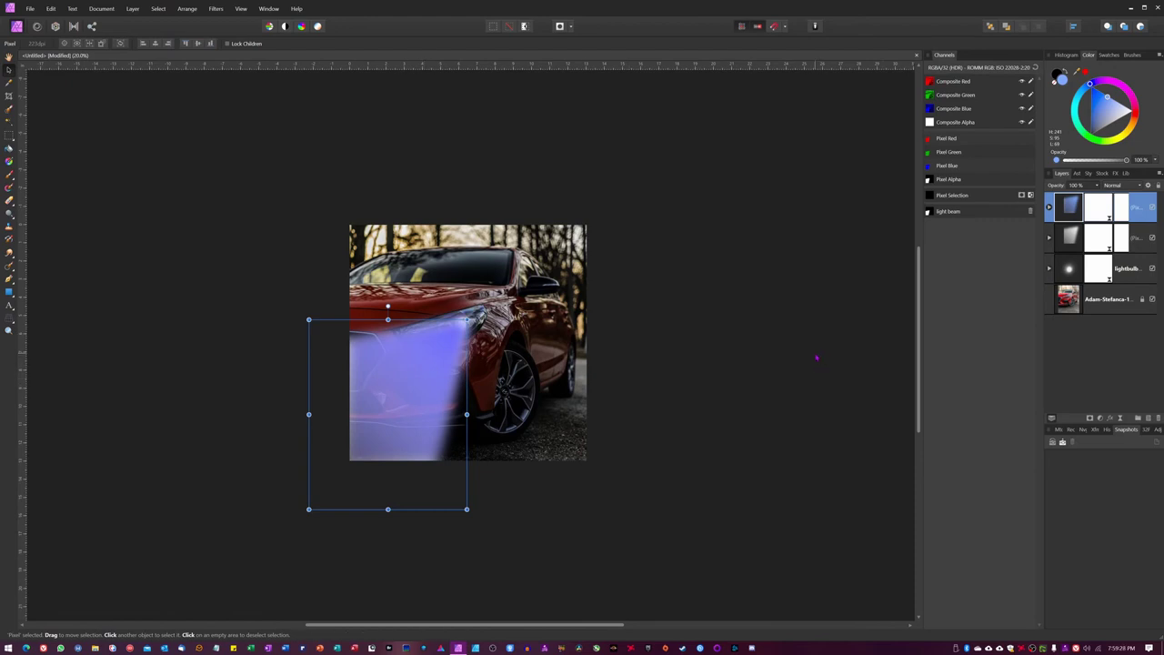
click(811, 366)
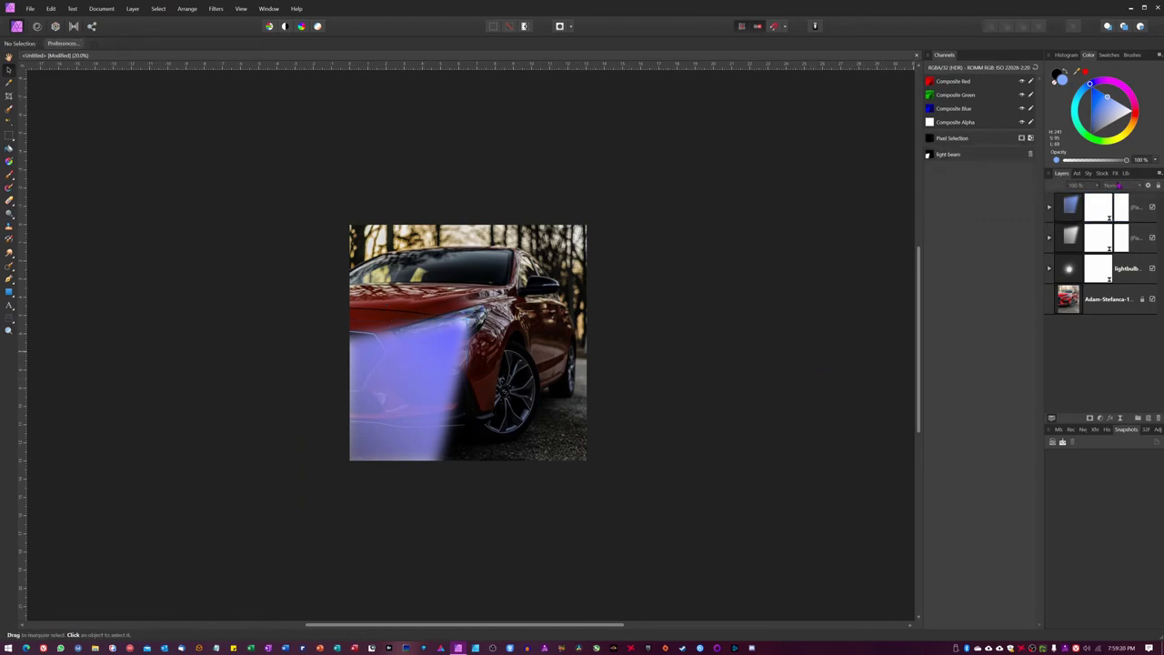
click(1109, 210)
click(1131, 188)
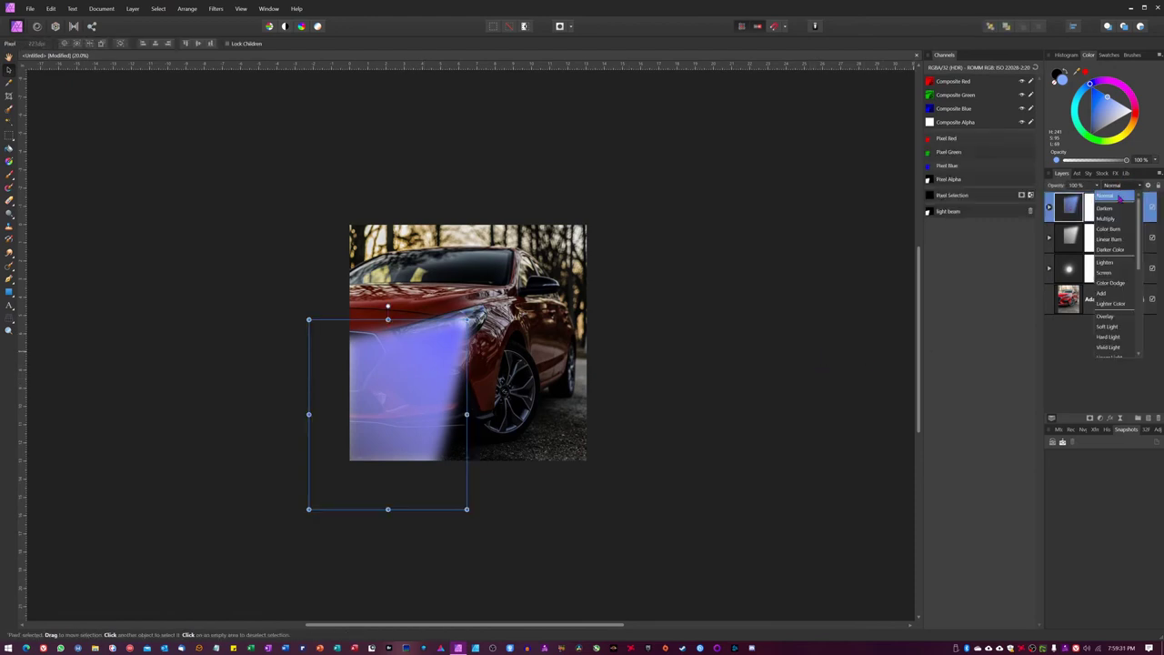
click(1106, 273)
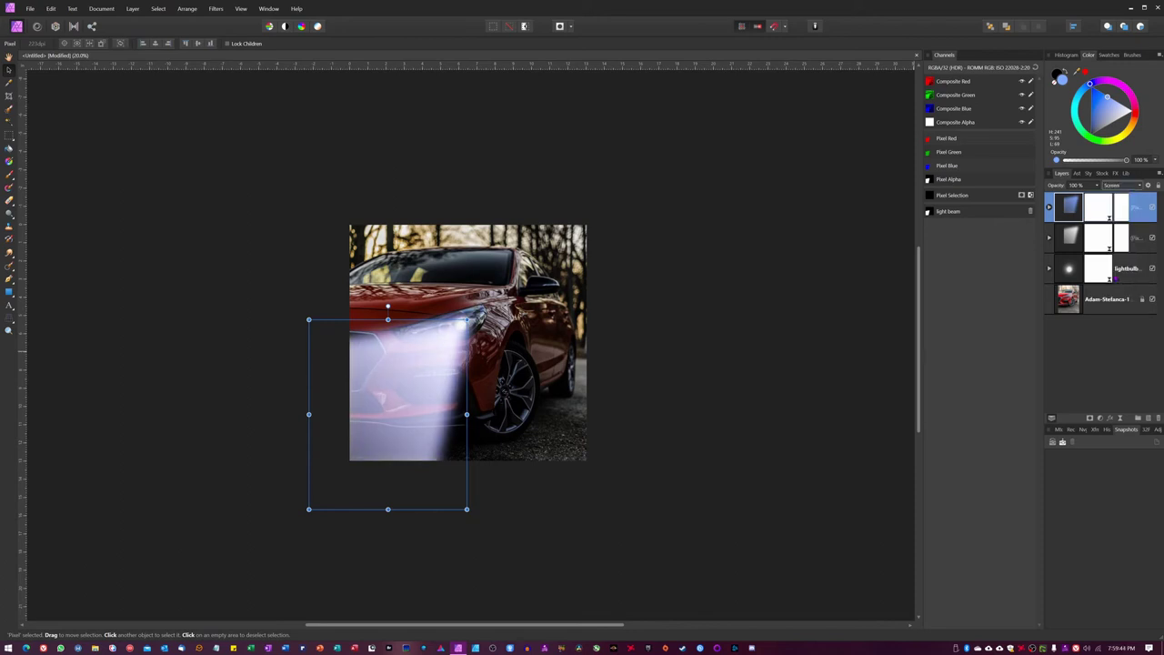
click(704, 390)
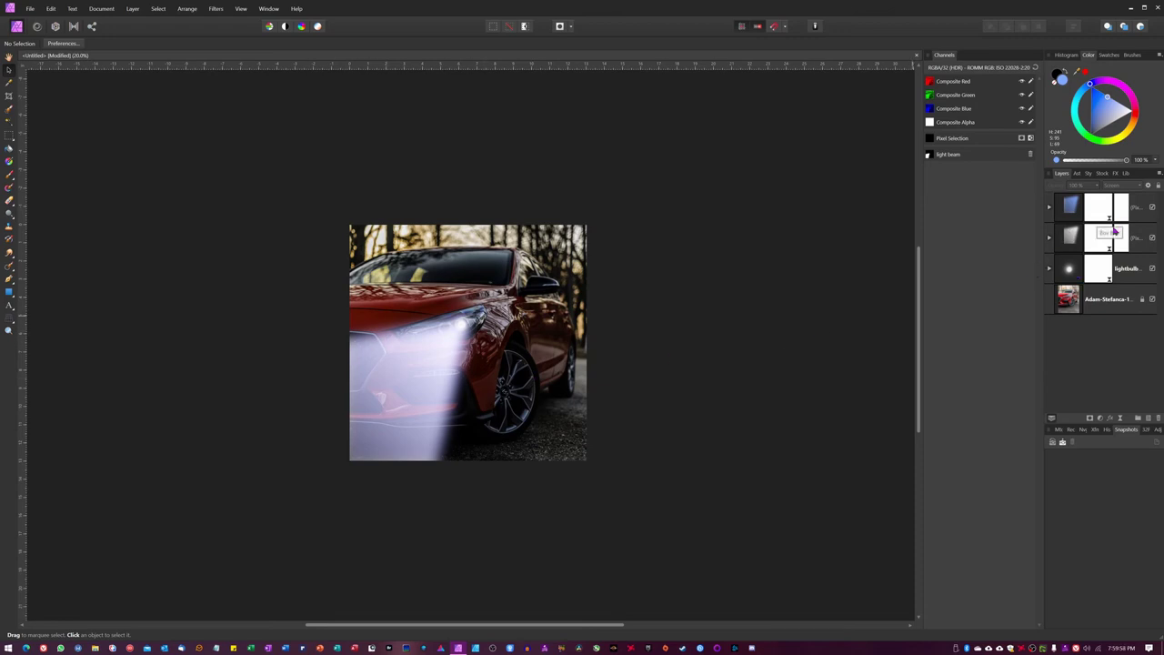
- Group both beam layers, name the group 'beam', and lower its opacity to about 53%
mouse_move(1099, 239)
mouse_down()
mouse_move(1072, 213)
mouse_move(1077, 241)
mouse_up()
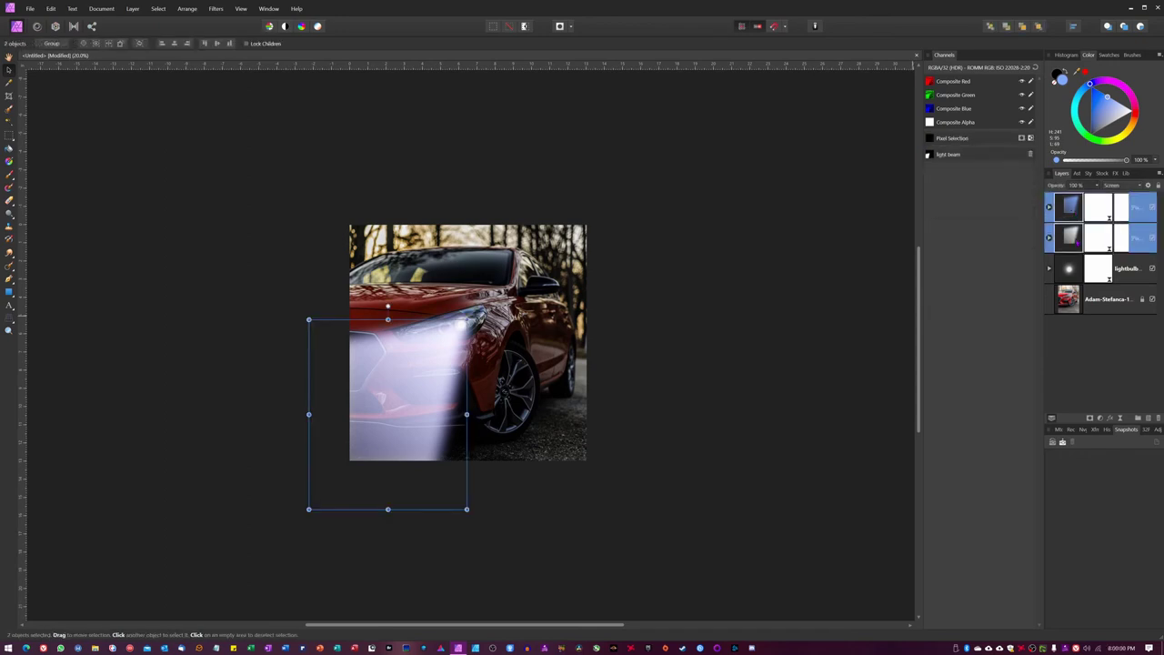
key(ctrl+g)
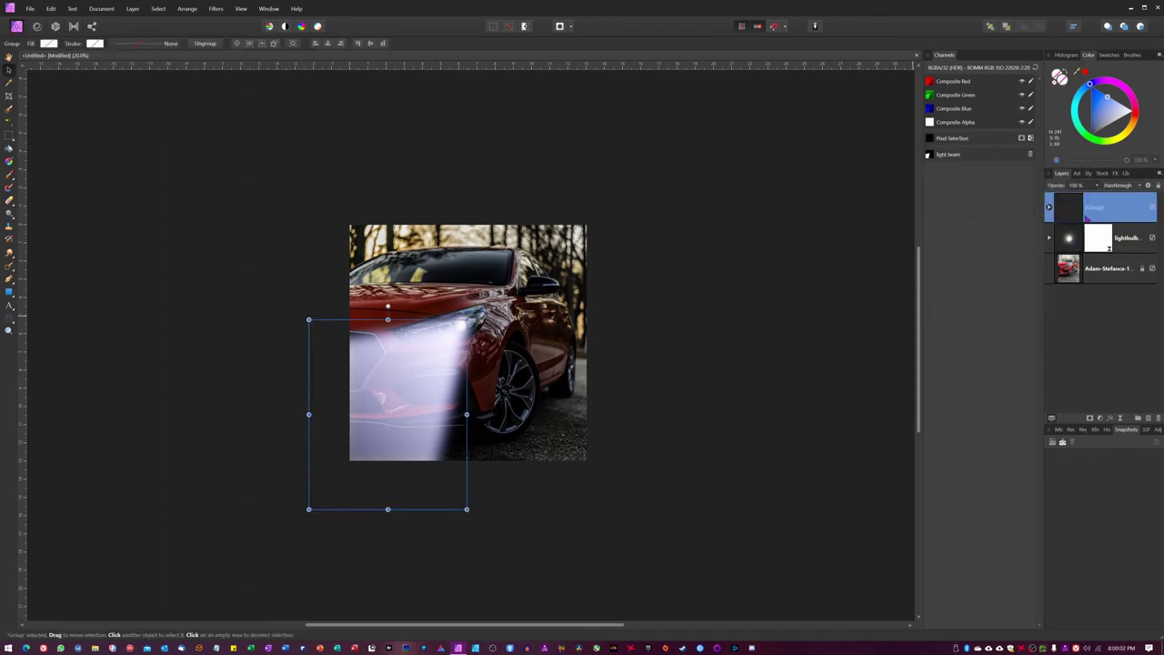
double_click(1097, 208)
text(beam)
key(Return)
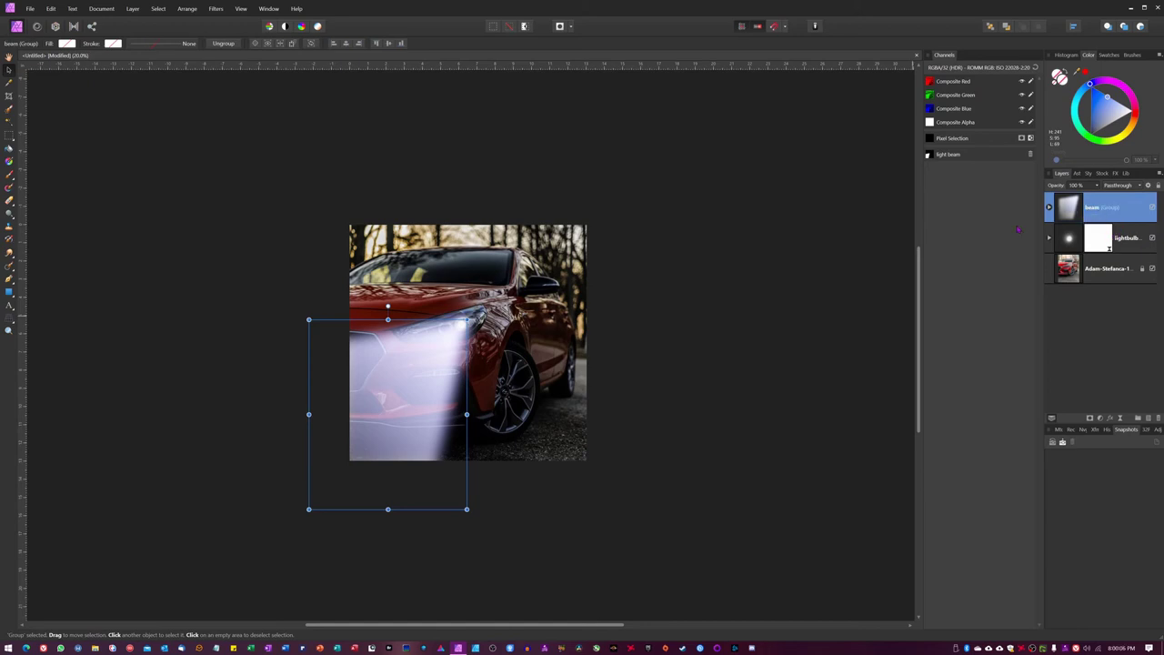
drag(1066, 187, 1044, 189)
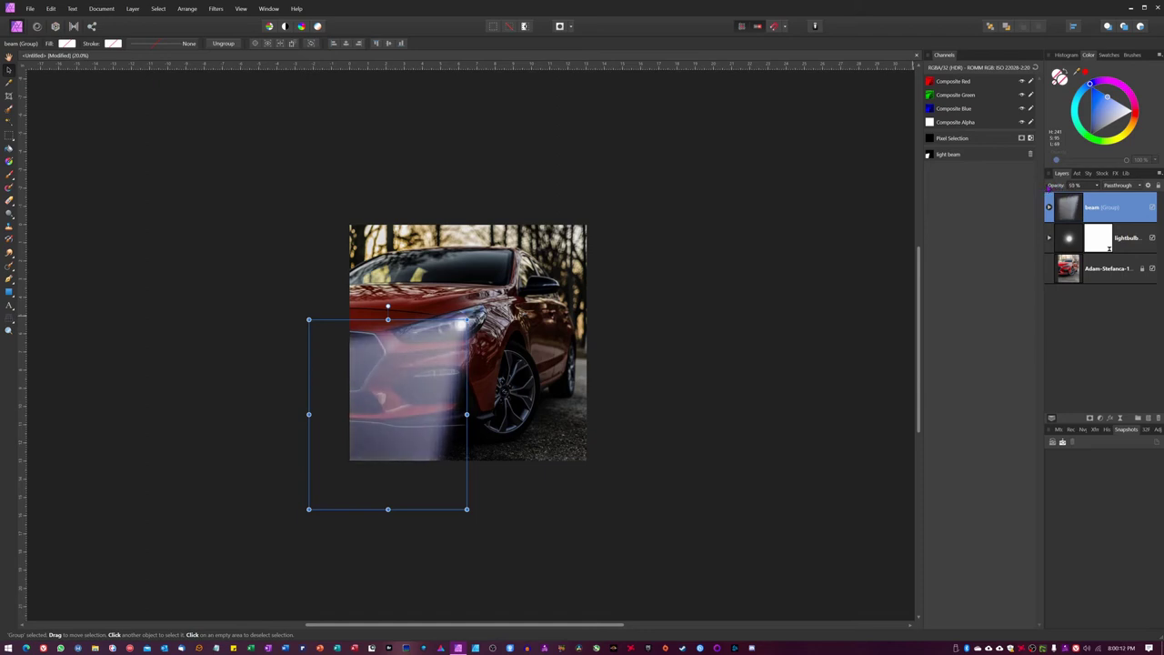
click(804, 267)
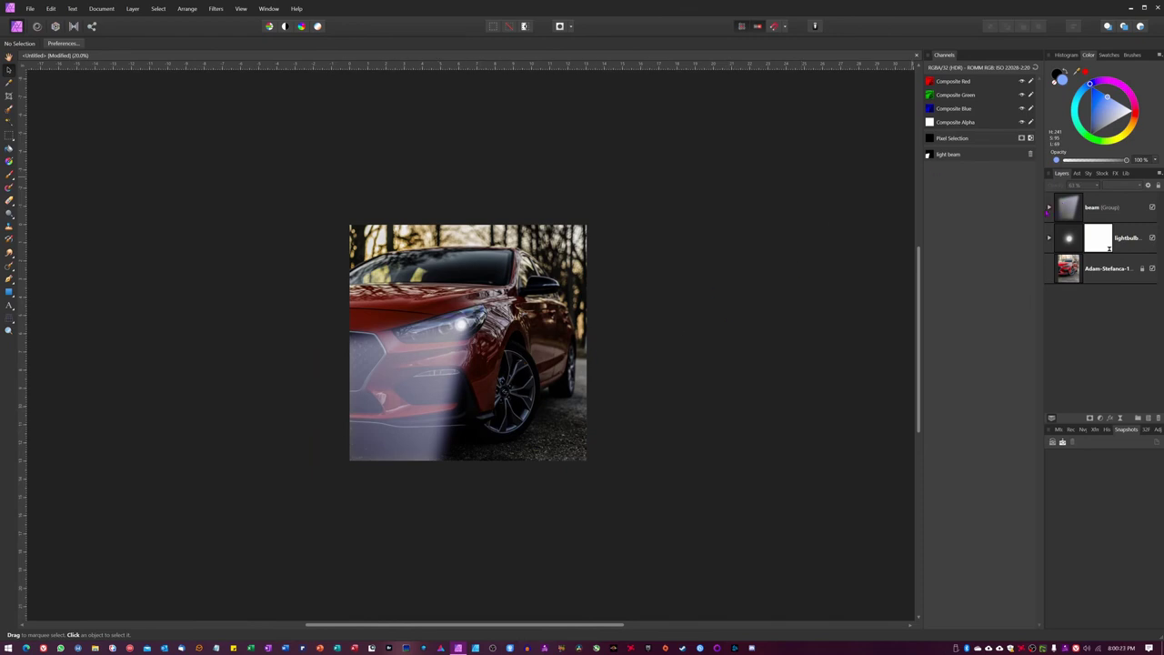
- Duplicate the beam group, set the copy to Color Burn, and lower its opacity to about 32%
click(1067, 210)
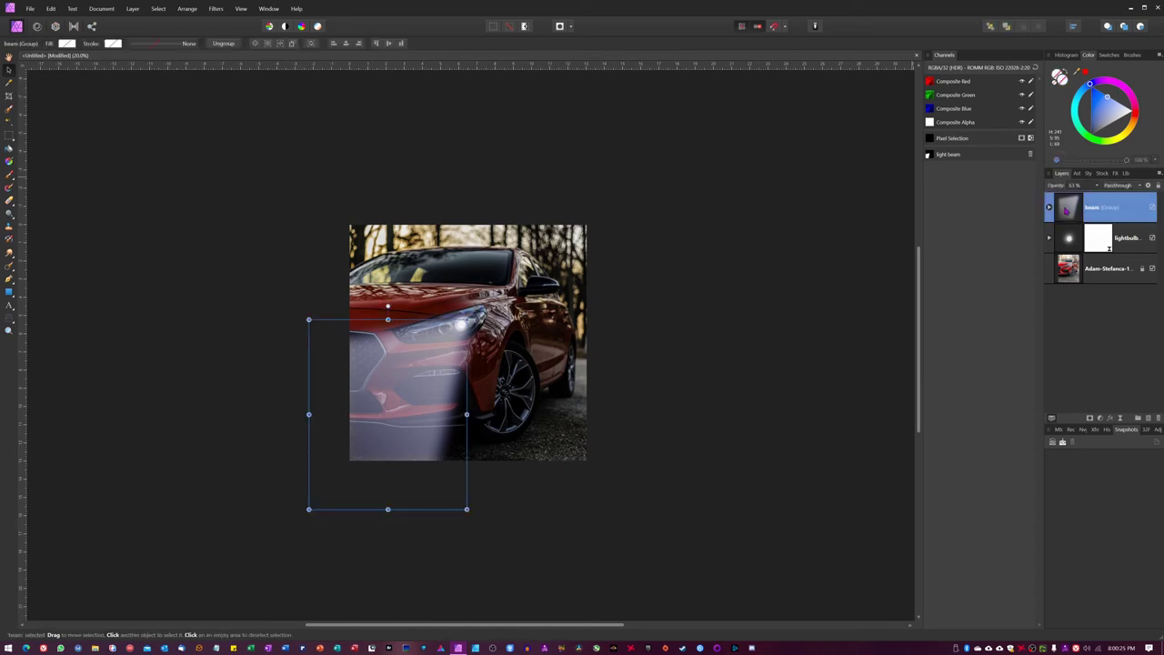
key(ctrl+j)
click(1118, 185)
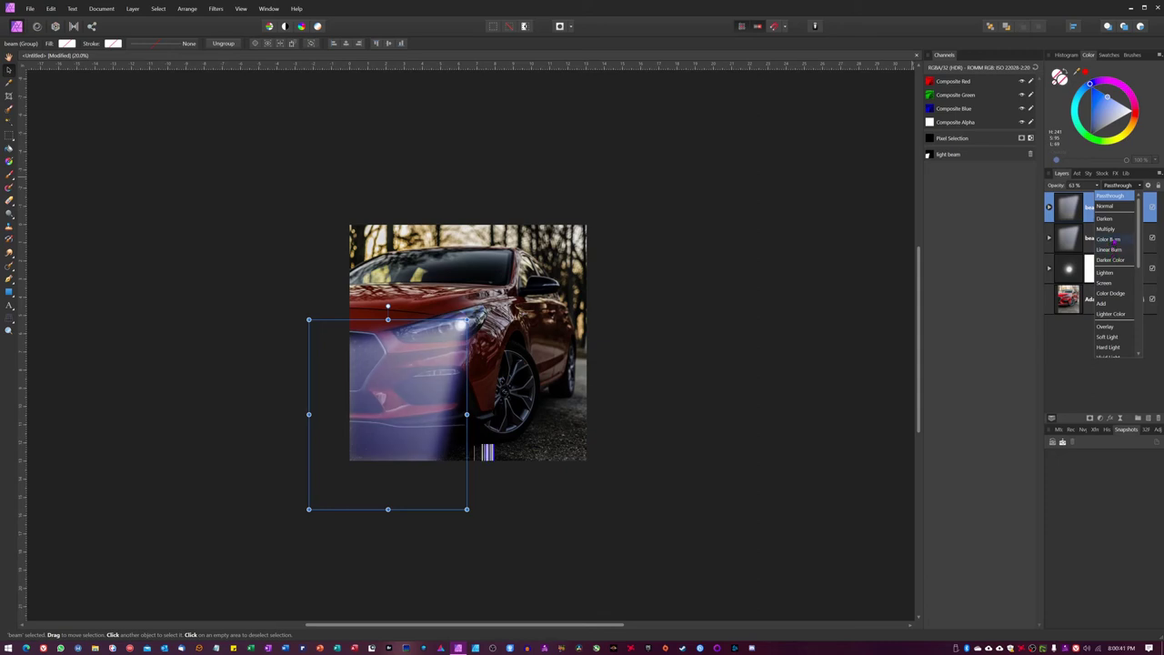
click(1118, 241)
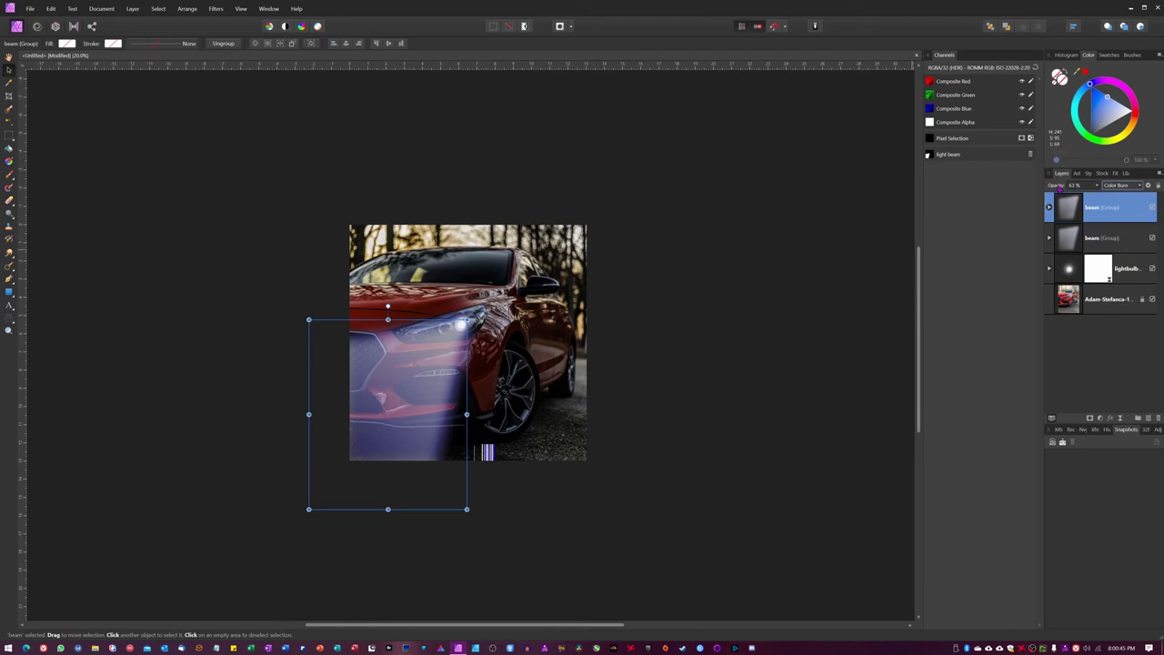
drag(1058, 188, 1052, 185)
click(787, 356)
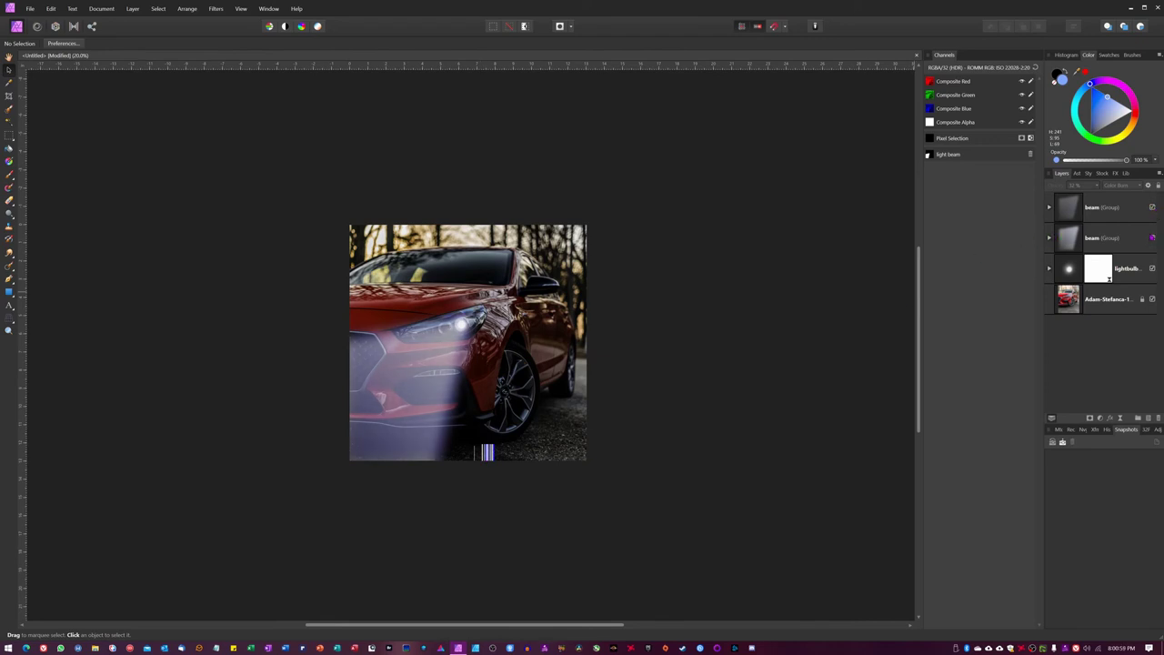
click(1152, 238)
click(1153, 238)
click(1153, 208)
click(1152, 207)
- Add an empty pixel layer, then stamp all visible layers onto a new Merge Visible layer
click(1147, 422)
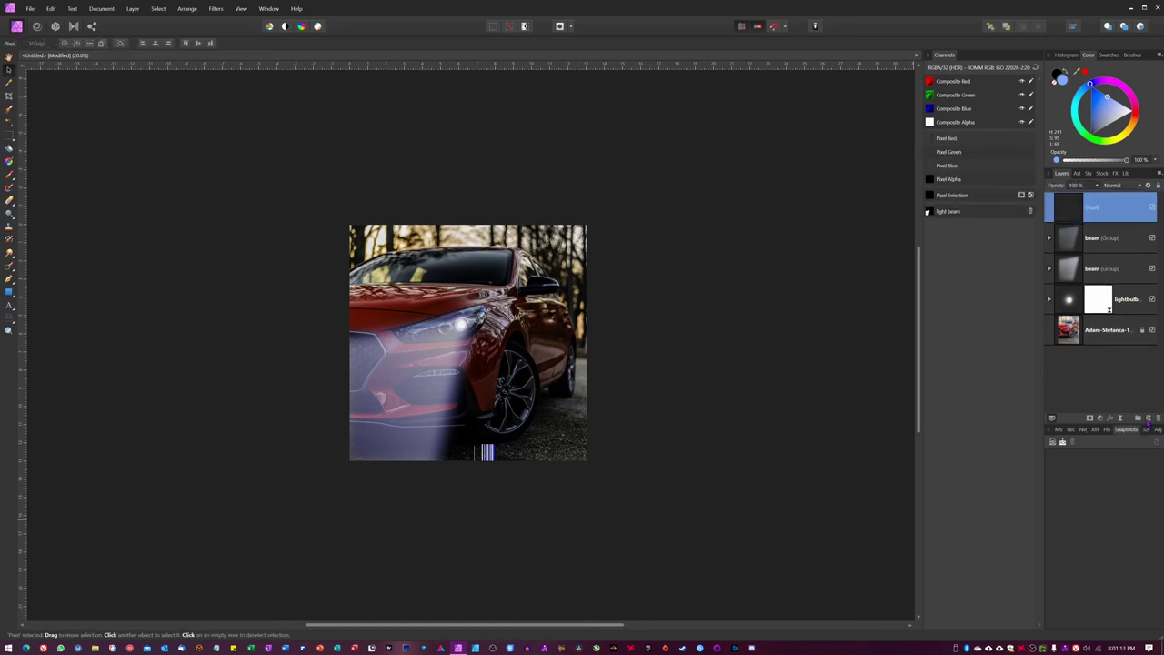
key(ctrl+plus)
key(ctrl+plus)
key(ctrl+plus)
key(ctrl+plus)
drag(814, 431, 528, 103)
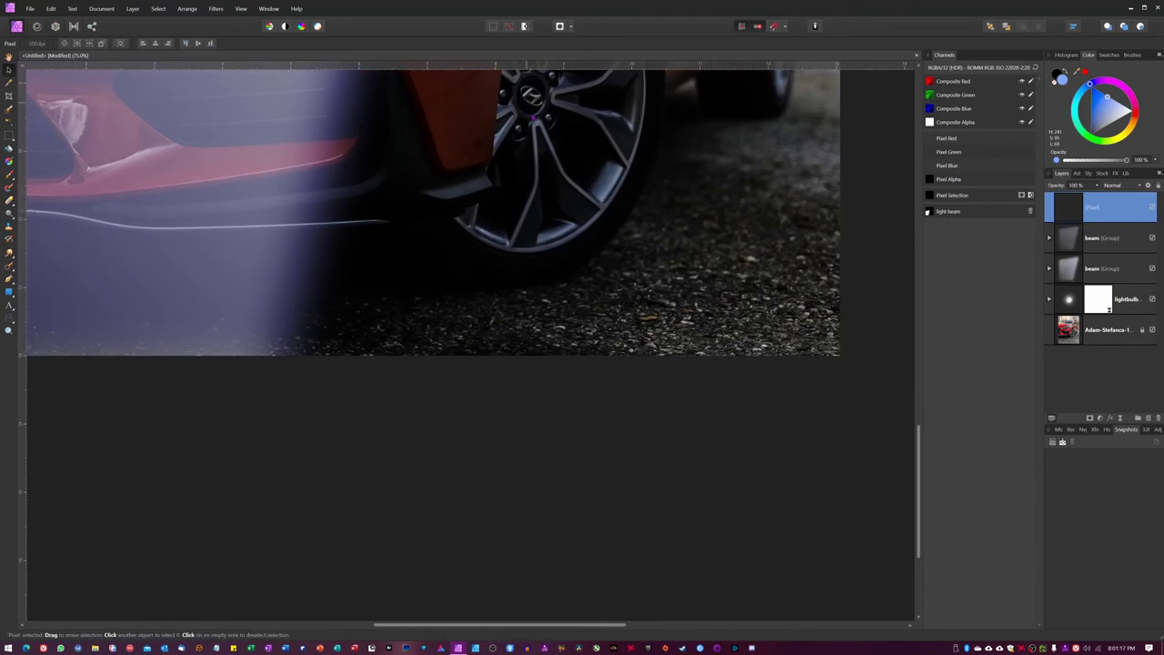
drag(449, 108, 546, 301)
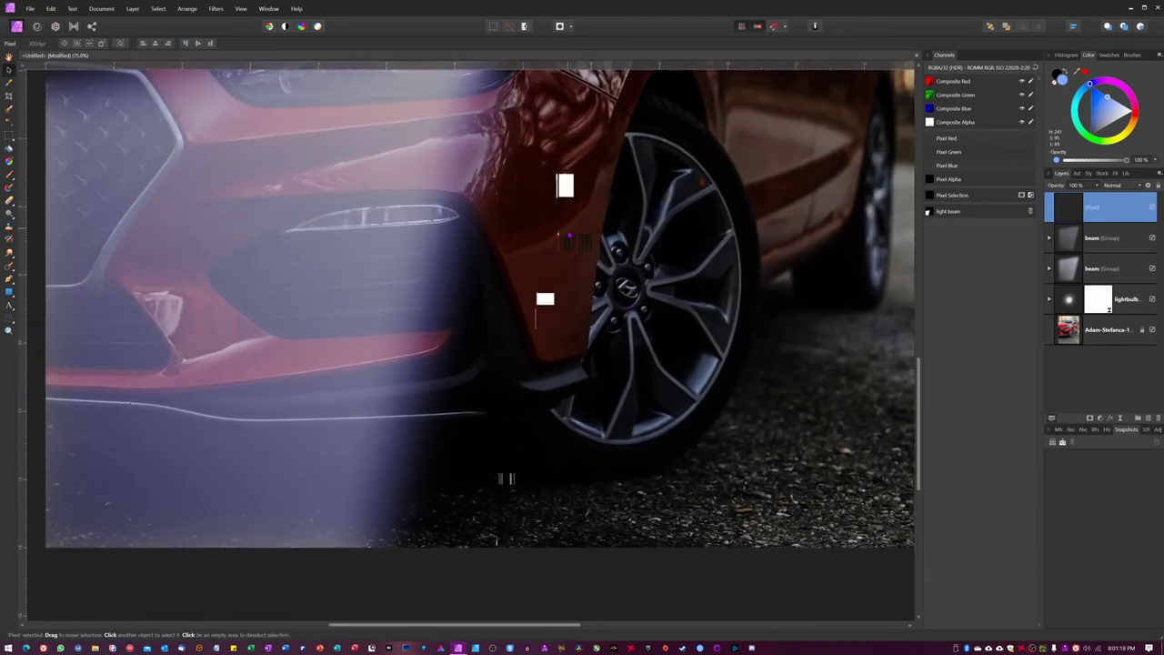
key(ctrl+d)
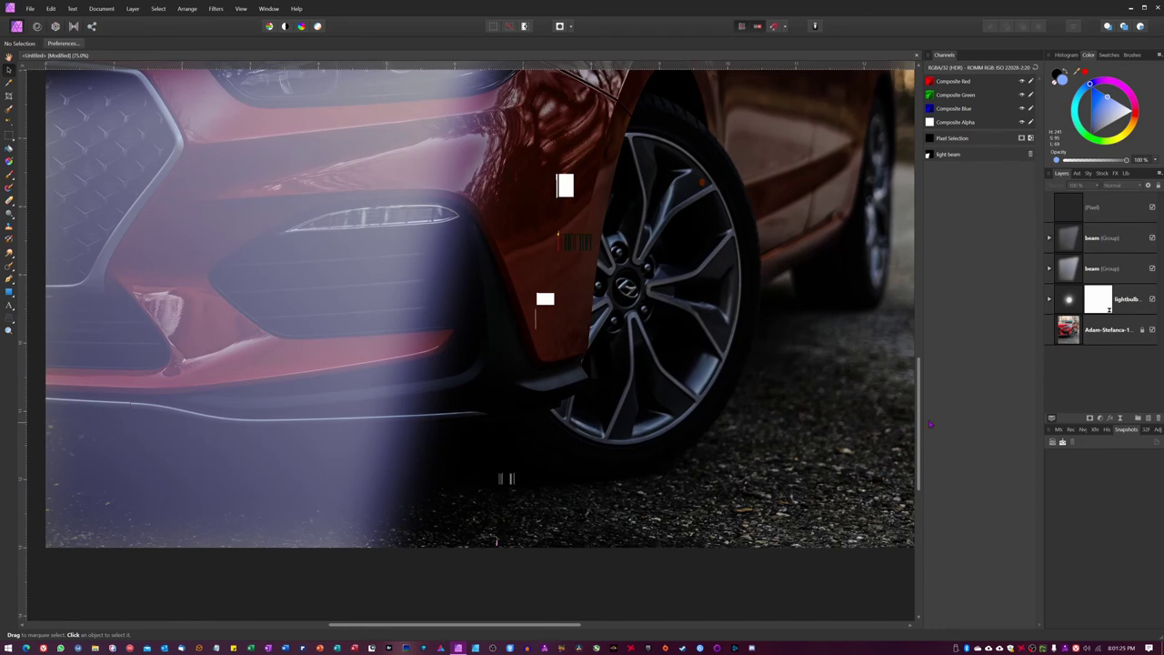
key(ctrl+0)
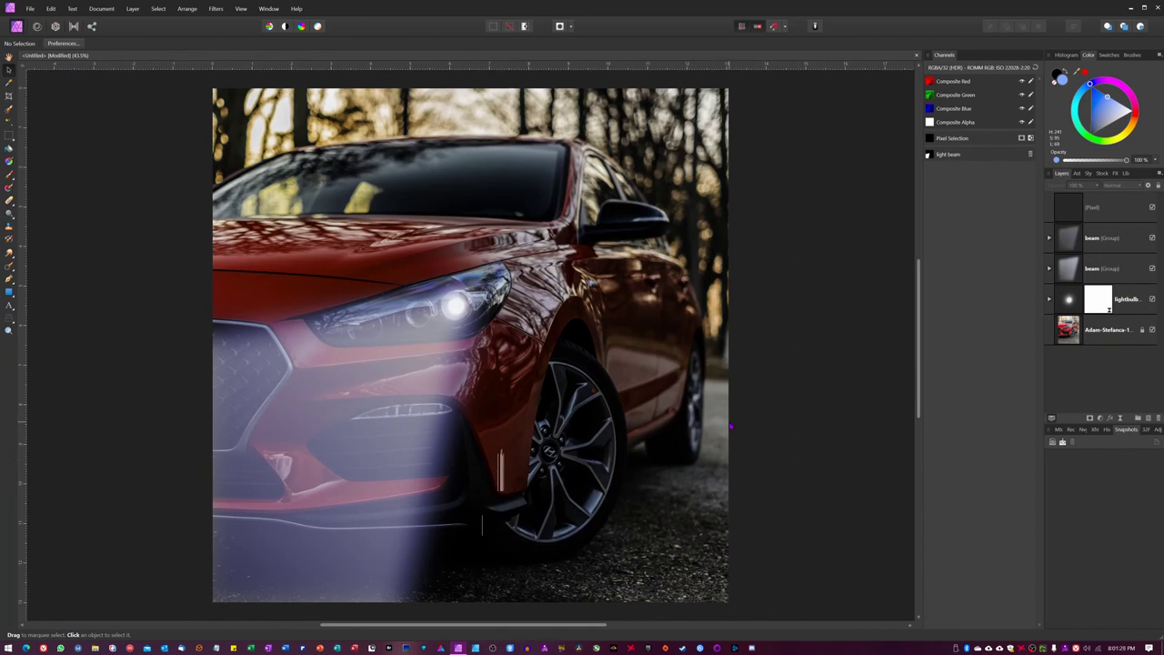
key(ctrl+shift+alt+e)
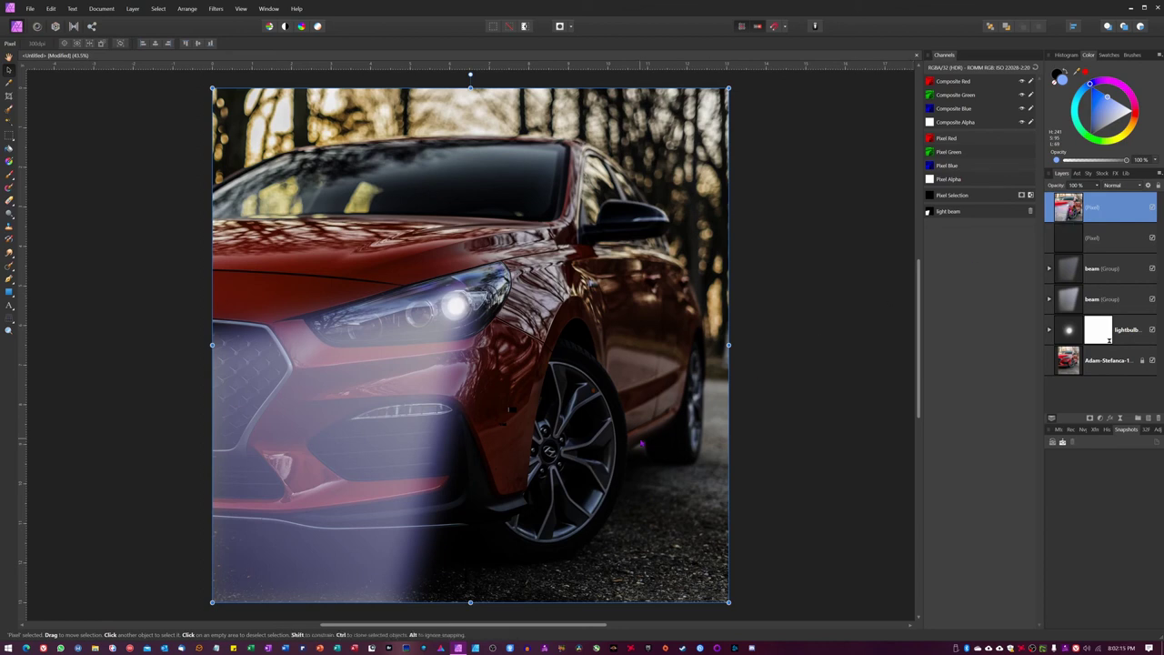
- Add a new pixel layer and set the Inpainting Brush to sample Current Layer & Below
scroll(641, 444, up, 4)
scroll(655, 431, down, 3)
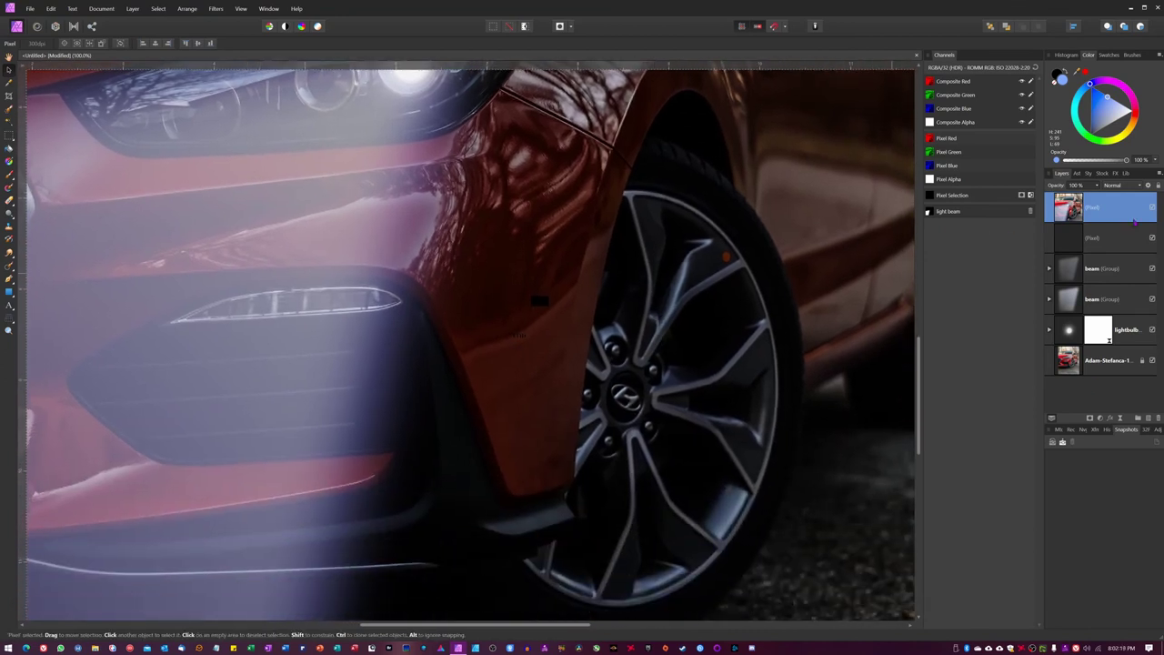
click(1149, 419)
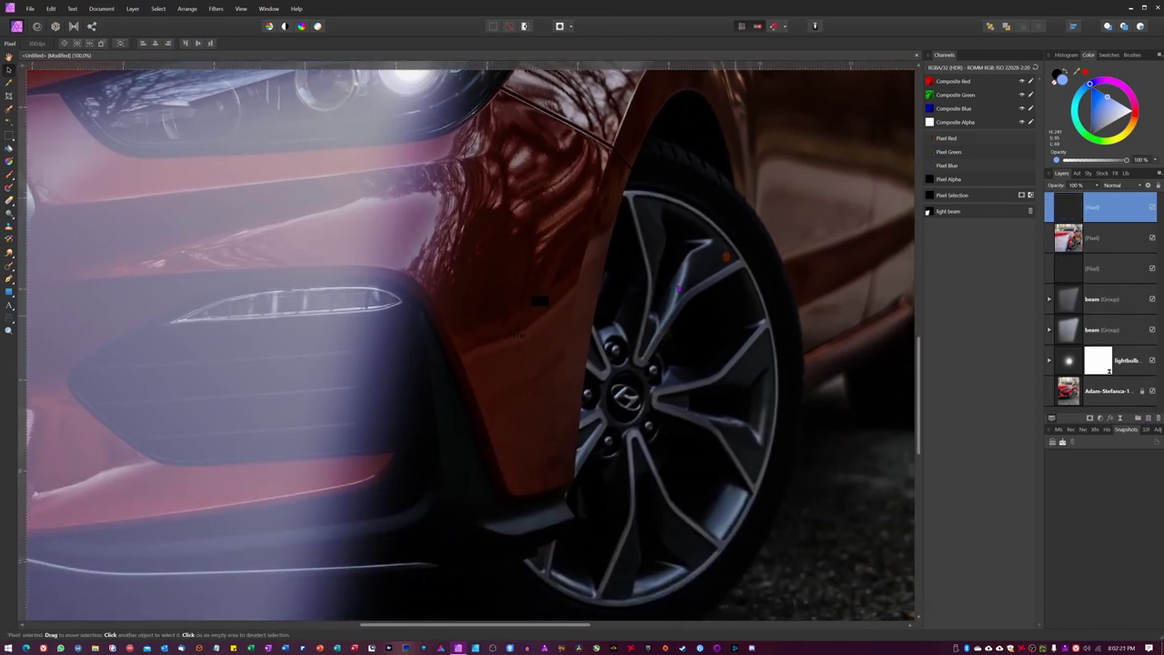
click(9, 265)
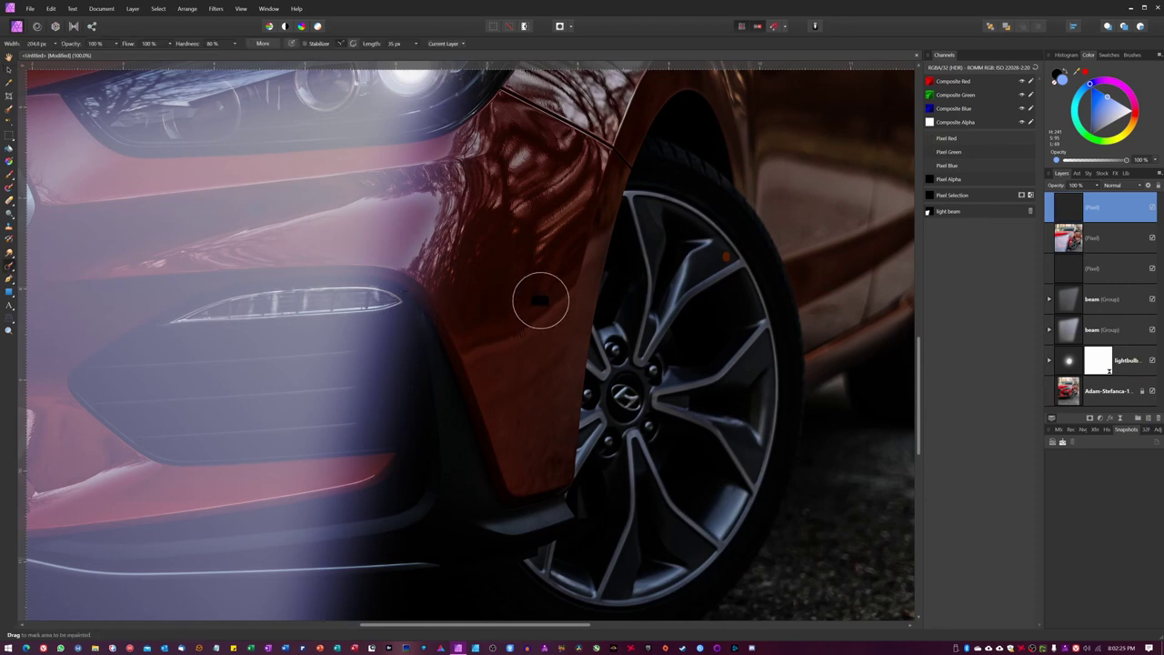
click(444, 43)
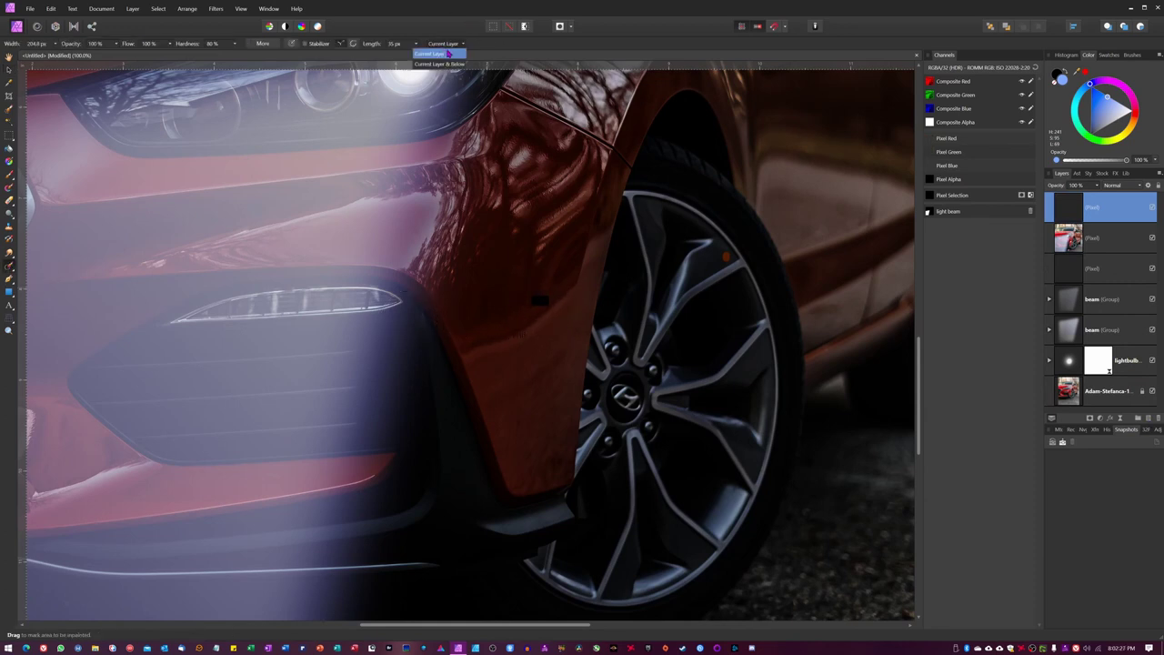
click(452, 64)
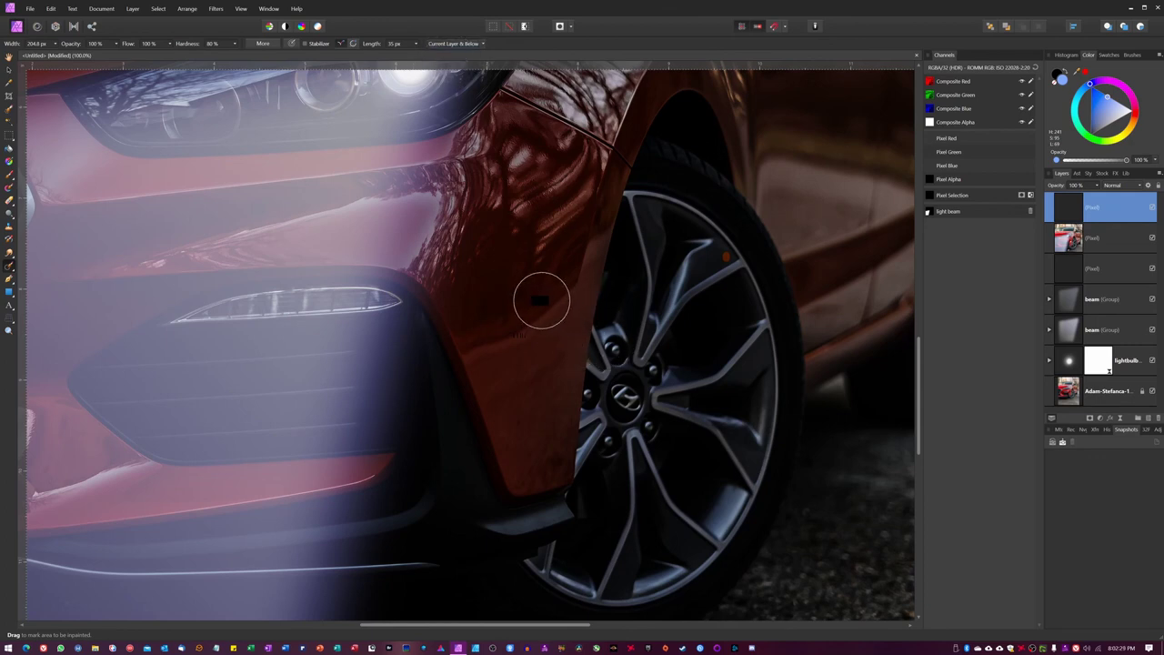
- Paint out the small black mark on the red front fender
click(540, 301)
key(bracketleft)
key(ctrl+0)
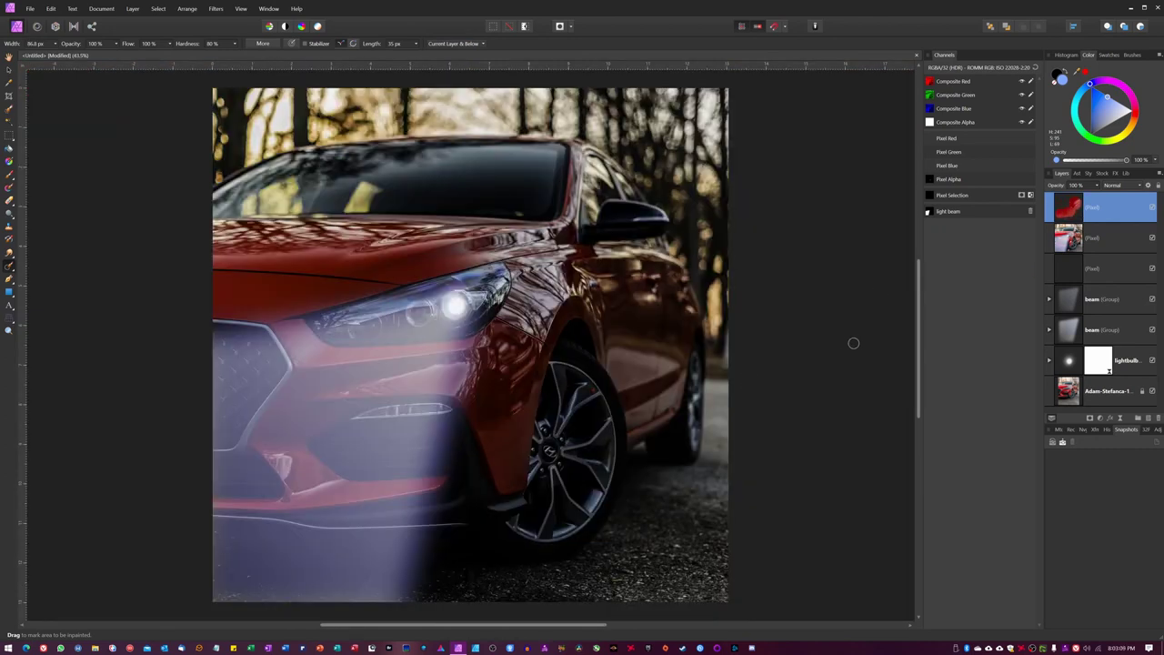
key(v)
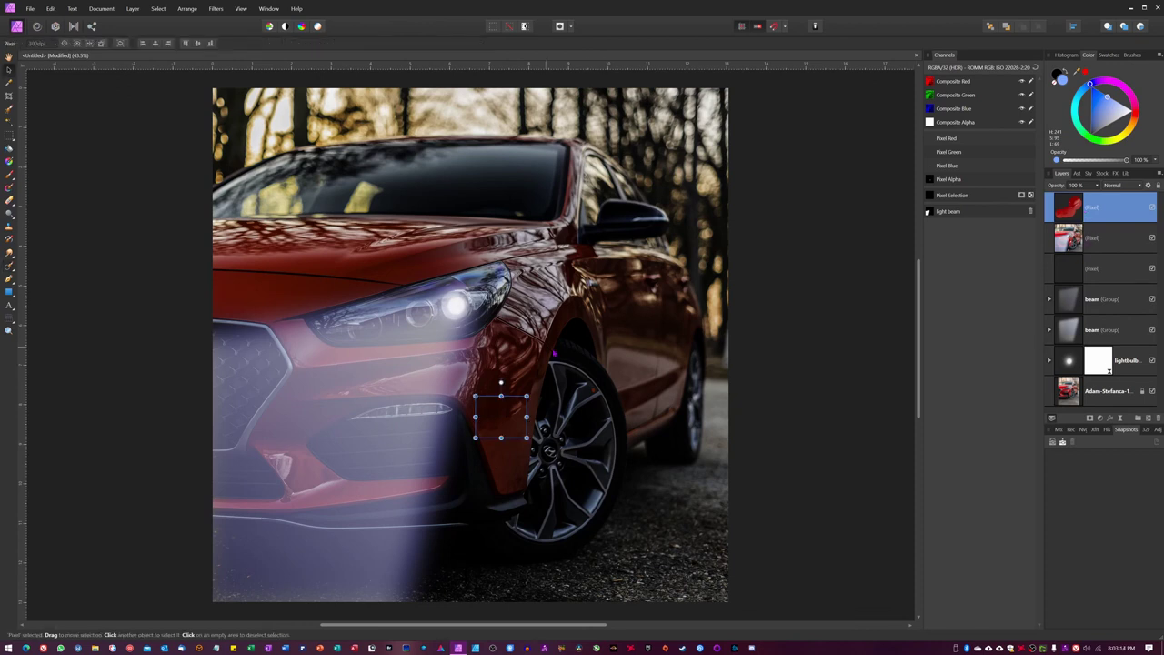
- Group the three pixel layers, and group the two beams with the lightbulb layer
shift+click(1123, 272)
key(ctrl+g)
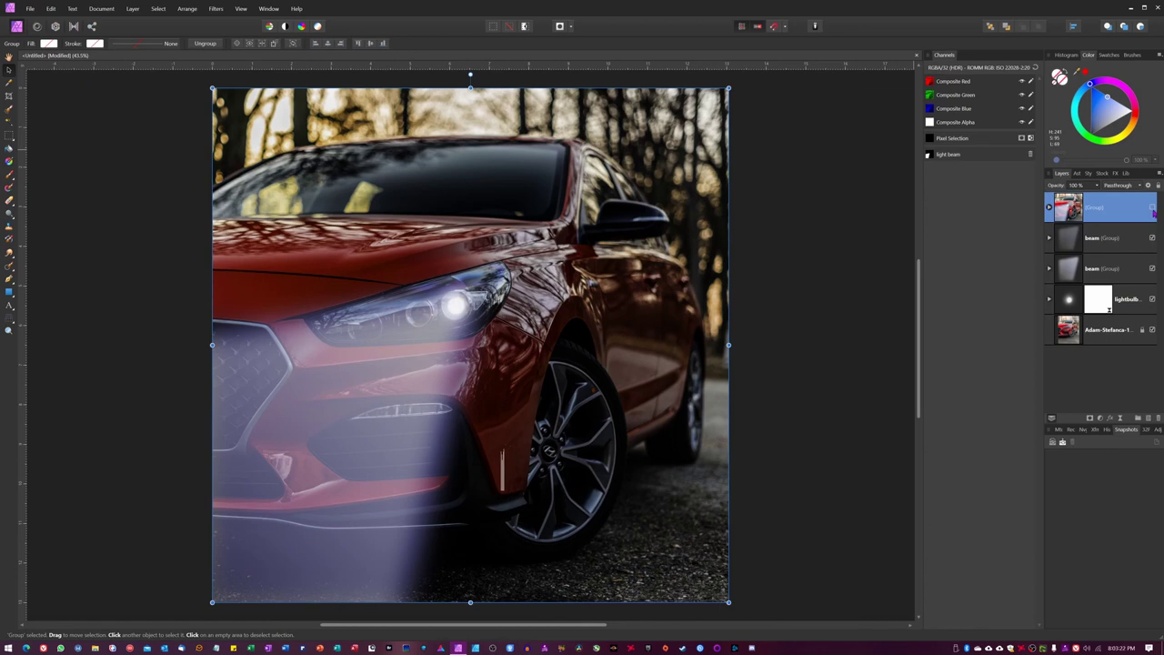
click(1133, 239)
shift+click(1134, 300)
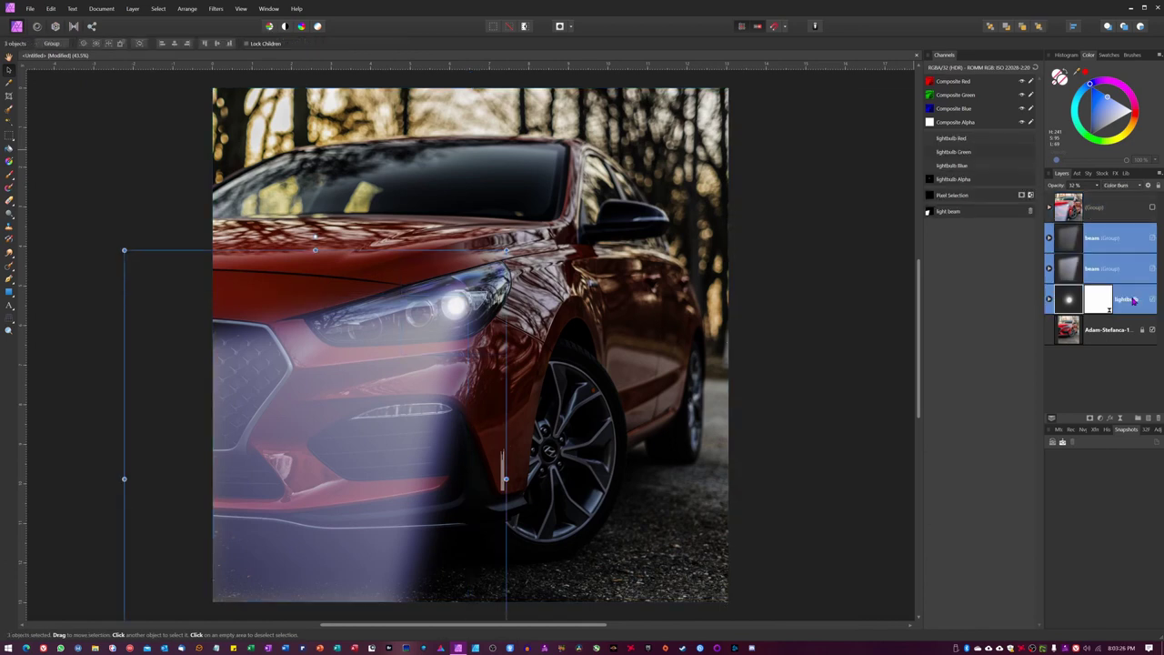
key(ctrl+g)
- Toggle the light-effect group's visibility repeatedly to compare, leaving it visible
click(1152, 239)
click(1151, 239)
click(1152, 239)
click(1152, 239)
click(1152, 239)
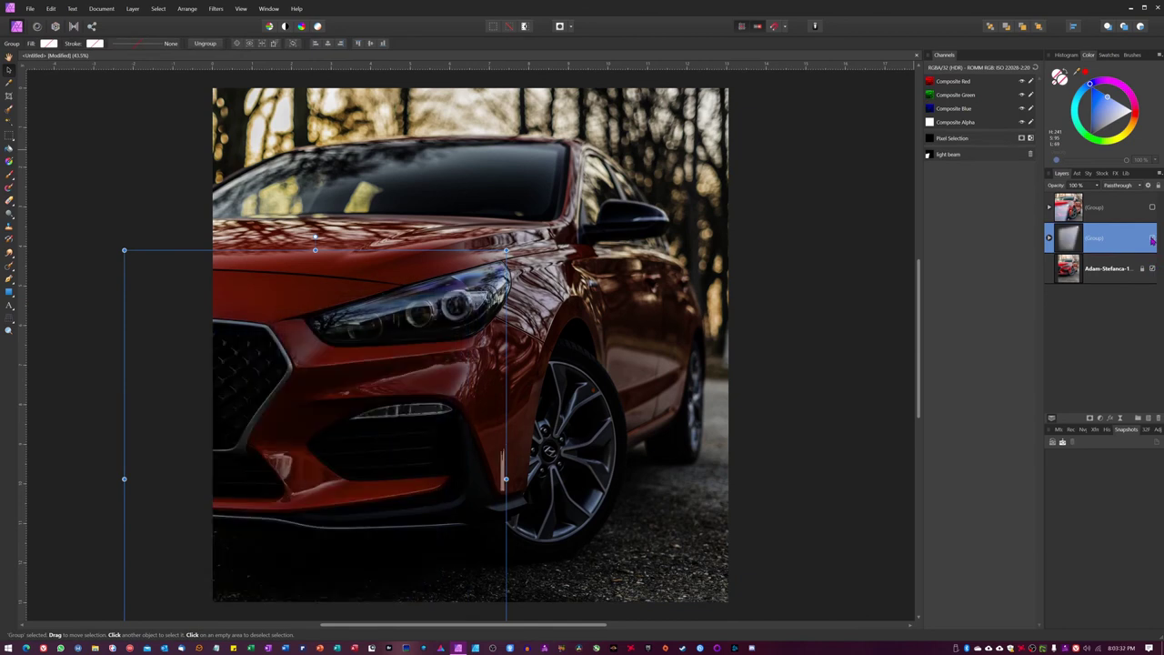
click(1152, 238)
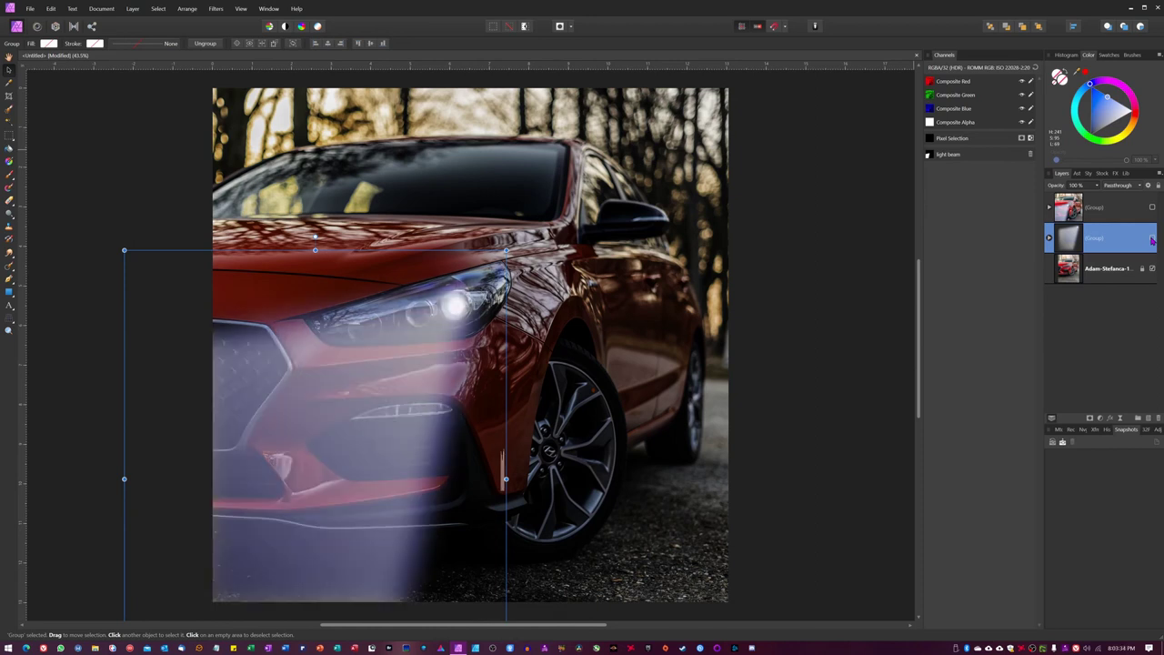
click(1152, 238)
click(1152, 239)
click(779, 259)
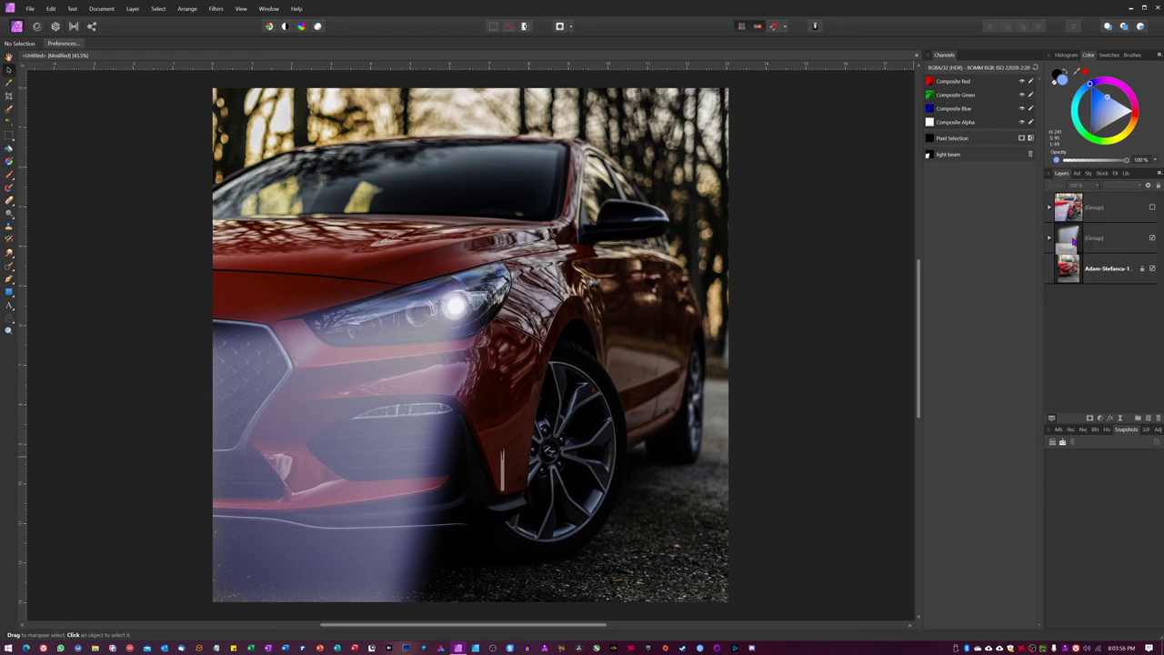
- Select the second beam group inside the light group and lower its opacity to about 50%
click(1056, 240)
click(1051, 238)
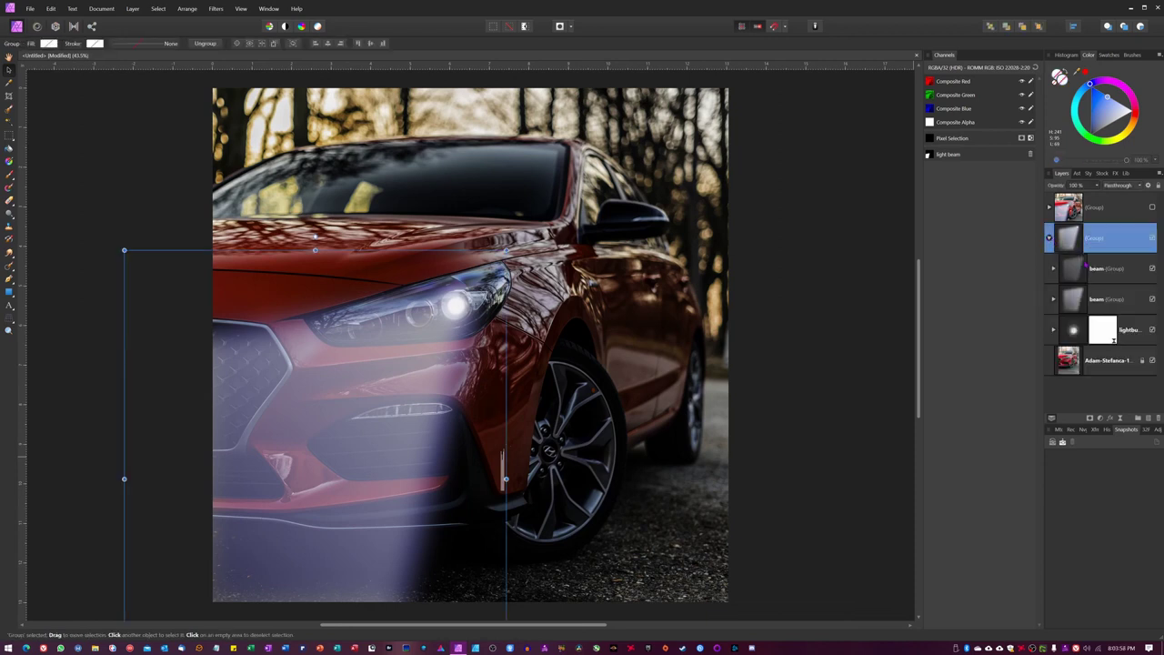
click(1088, 269)
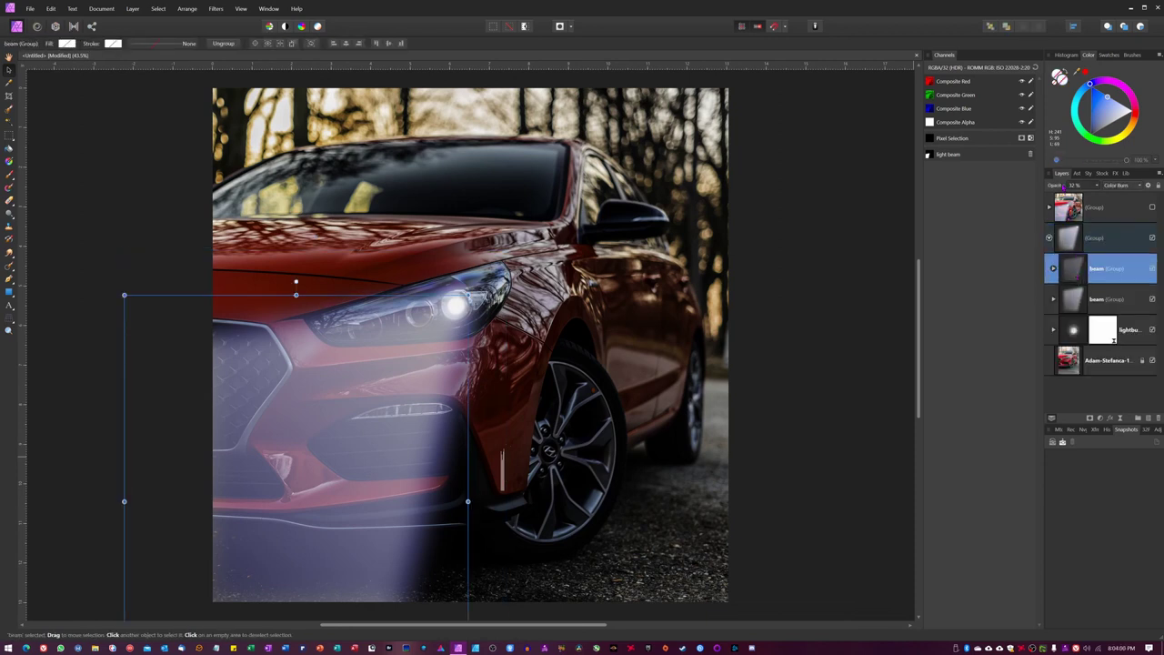
click(1077, 298)
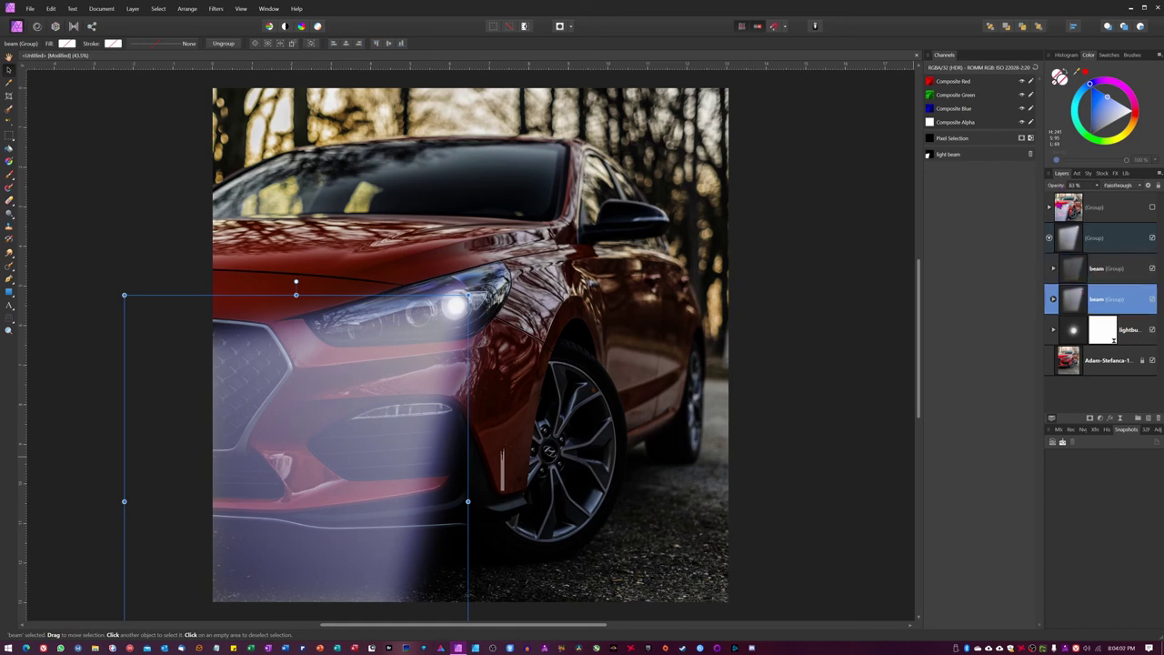
scroll(1055, 190, down, 2)
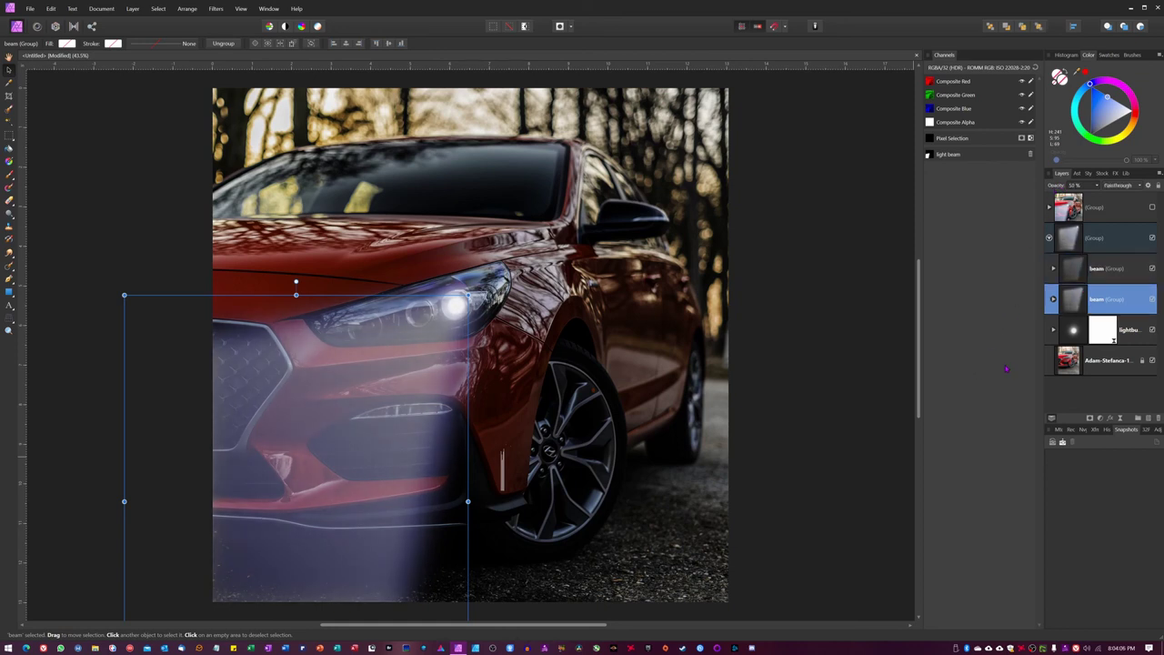
click(1049, 237)
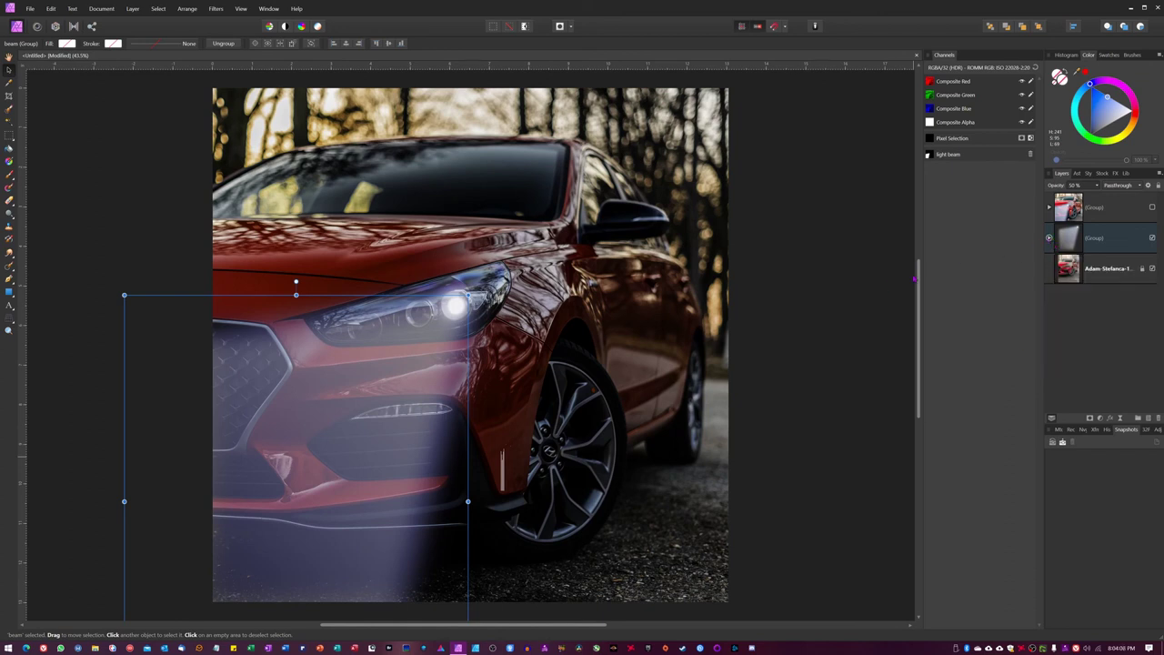
click(909, 280)
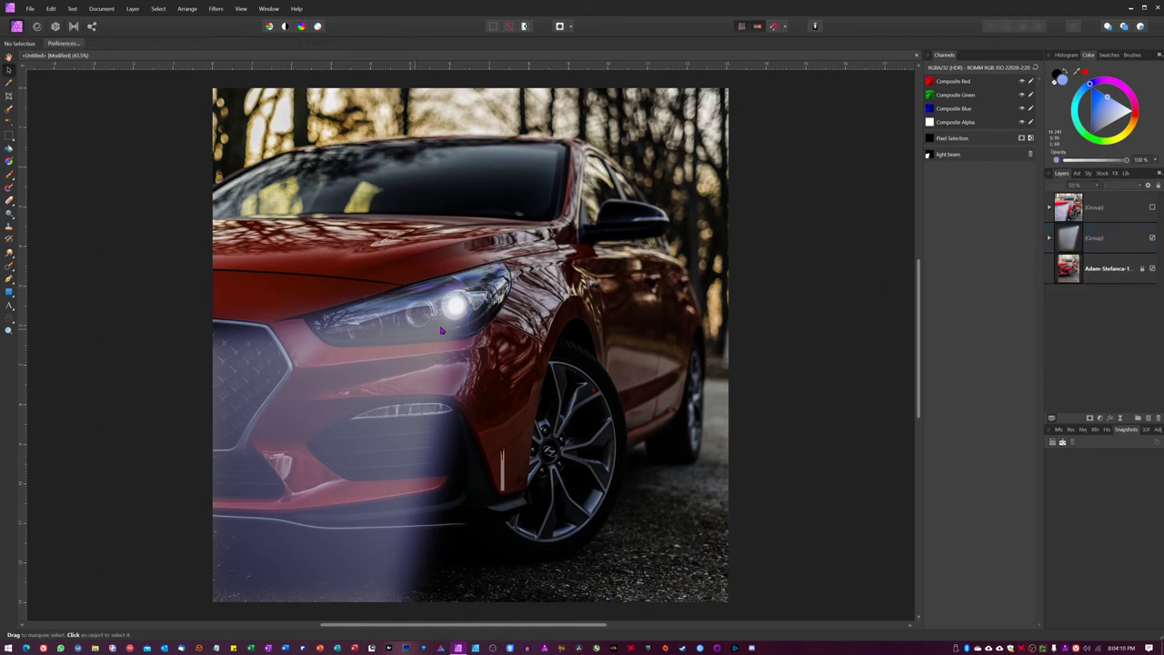
click(1153, 238)
click(1153, 239)
click(1153, 239)
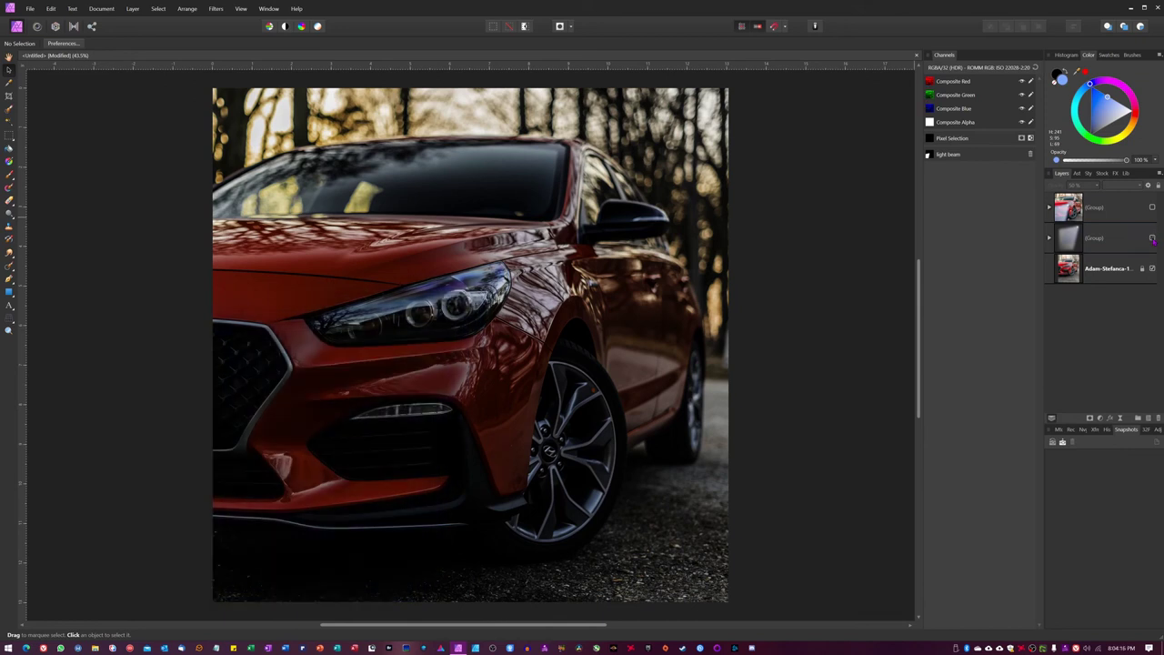
click(1152, 238)
click(1152, 238)
click(1153, 238)
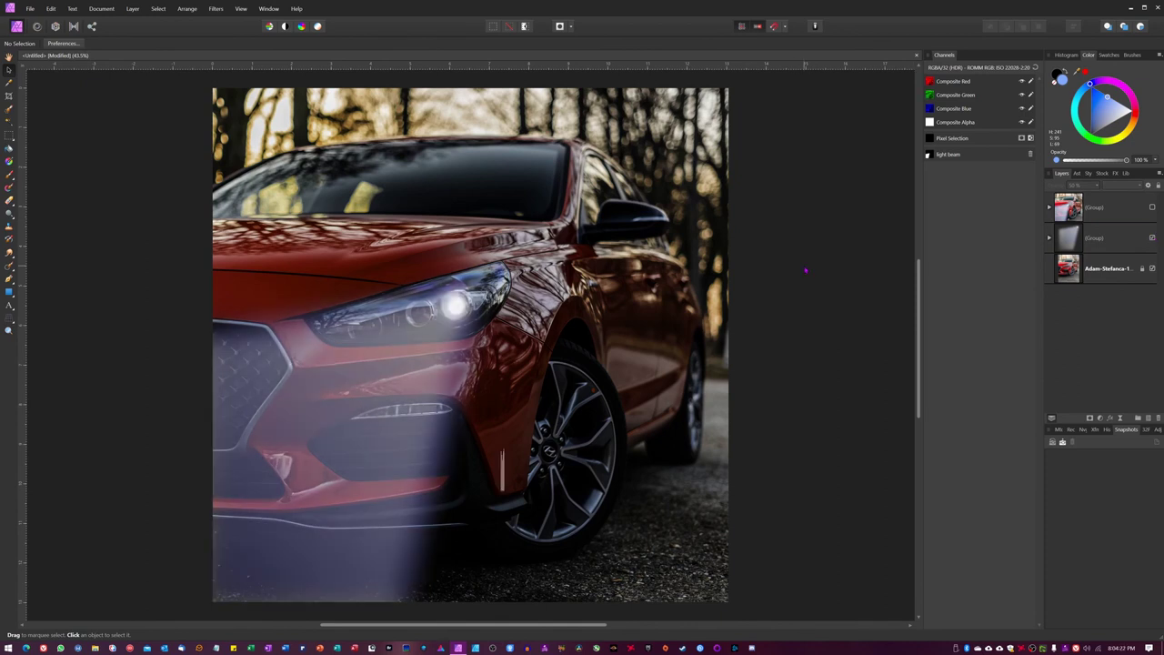